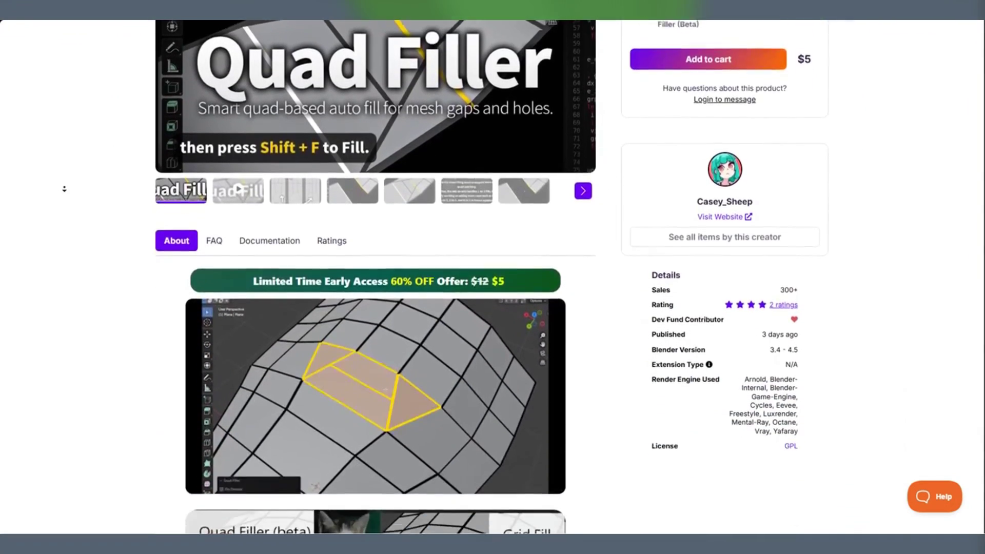
# Step: Read through the Quad Filler product page, from the demo clips to the Before You Purchase notes
pyautogui.scroll(-4, 64, 189)
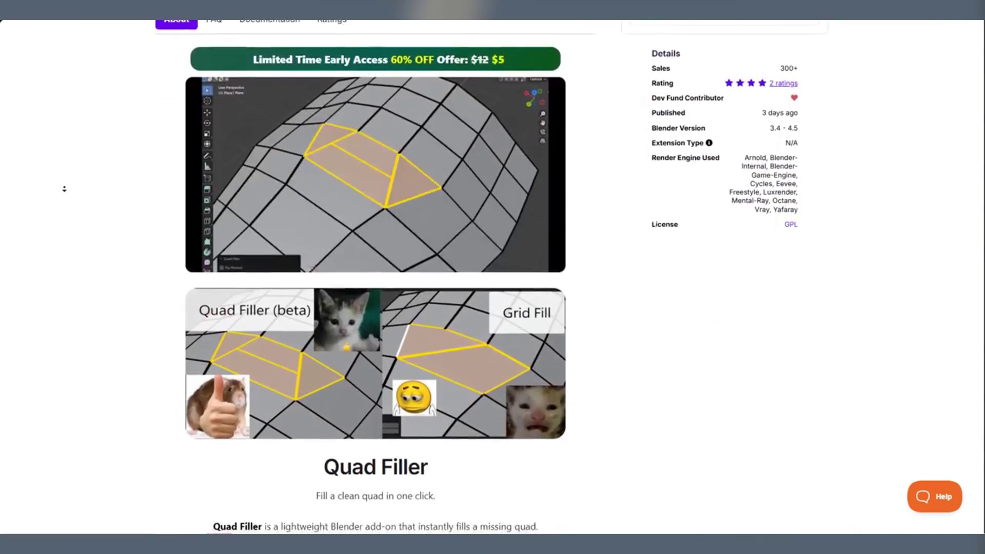
pyautogui.scroll(-4, 64, 189)
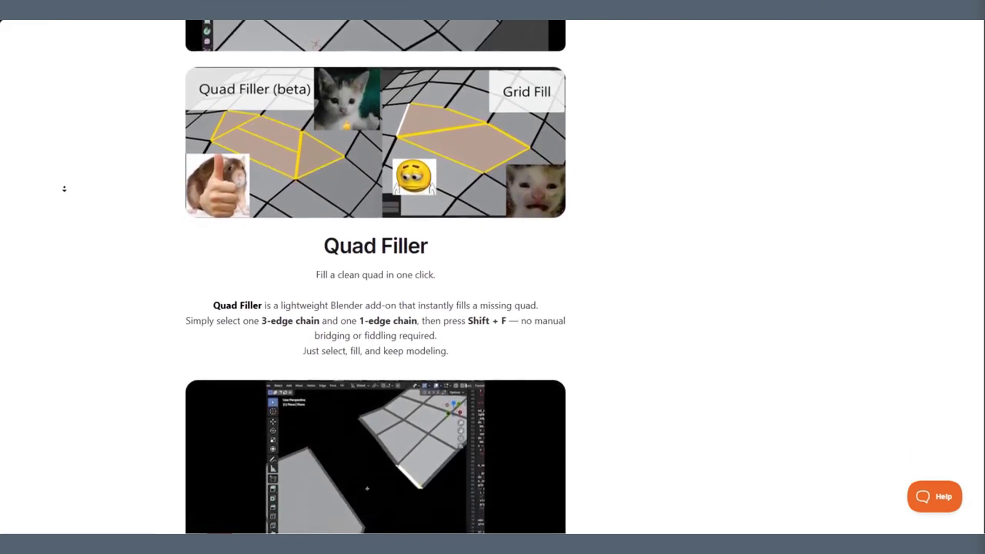
pyautogui.scroll(-2, 64, 189)
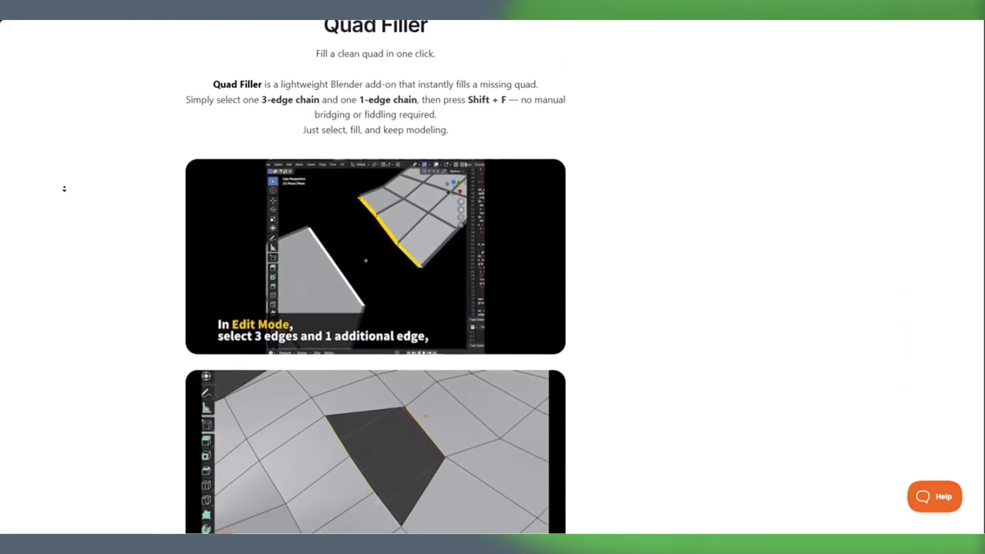
pyautogui.scroll(-4, 65, 189)
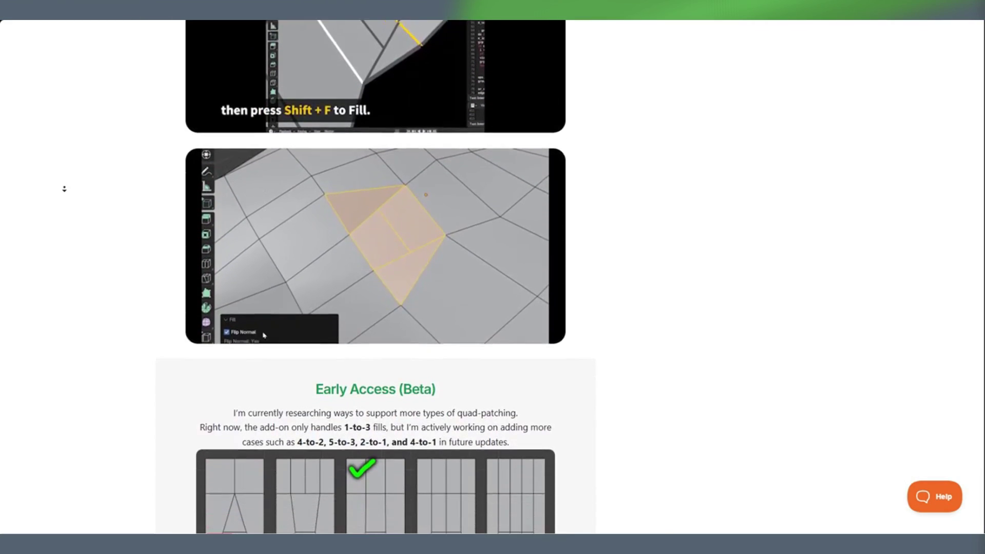
pyautogui.scroll(-4, 64, 189)
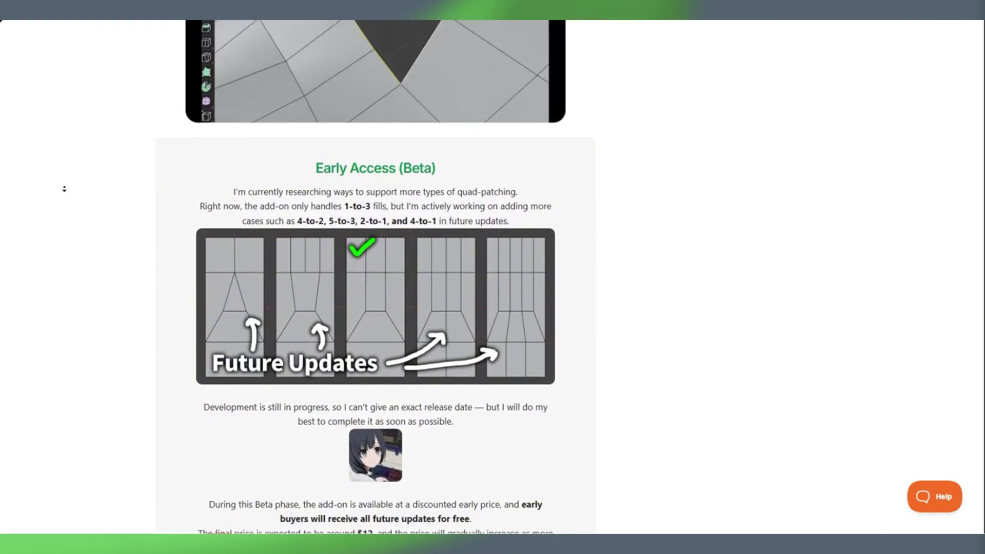
pyautogui.scroll(-4, 64, 189)
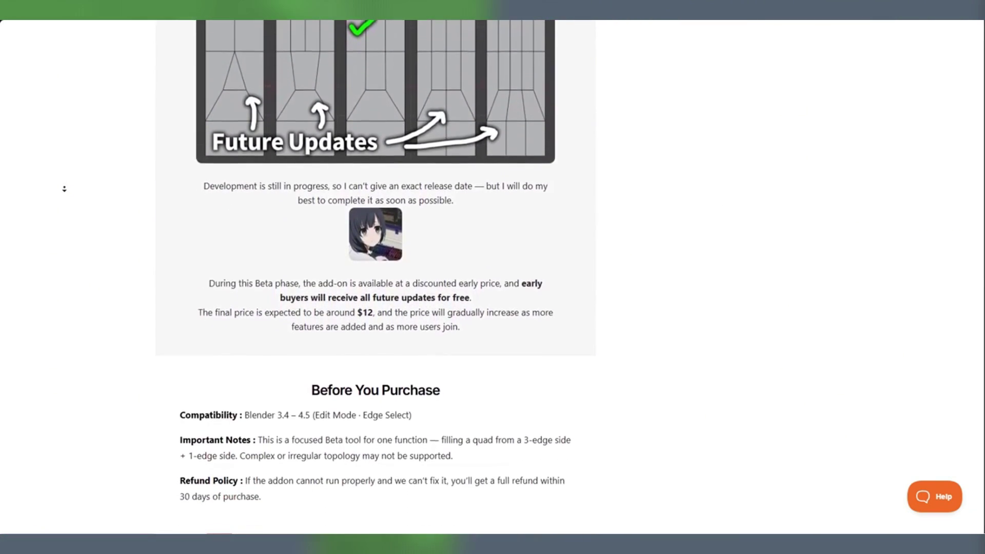
pyautogui.scroll(-4, 64, 189)
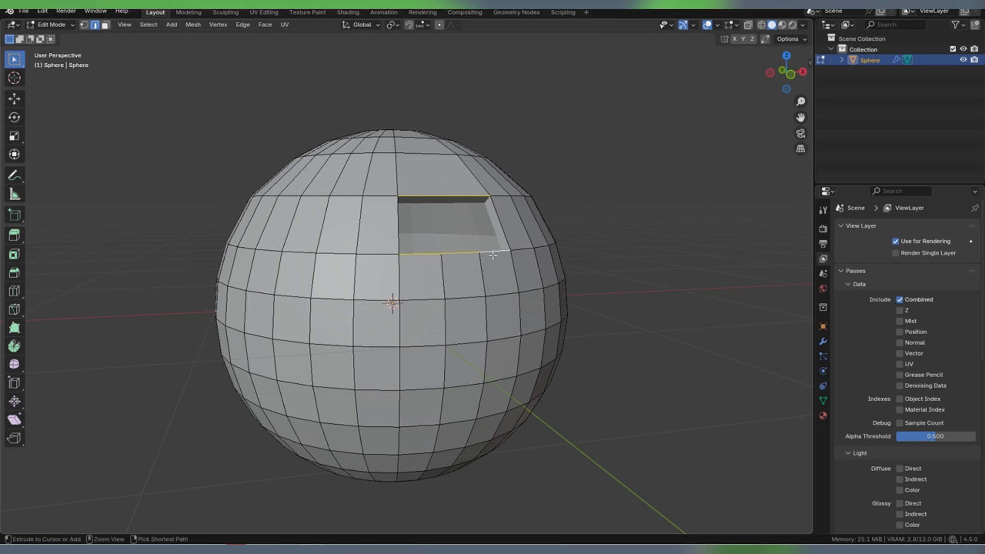
# Step: Use Quad Filler to fill the rectangular hole in the sphere and the gap between the two flat meshes
pyautogui.moveTo(638, 244); pyautogui.dragTo(597, 241, button='middle')
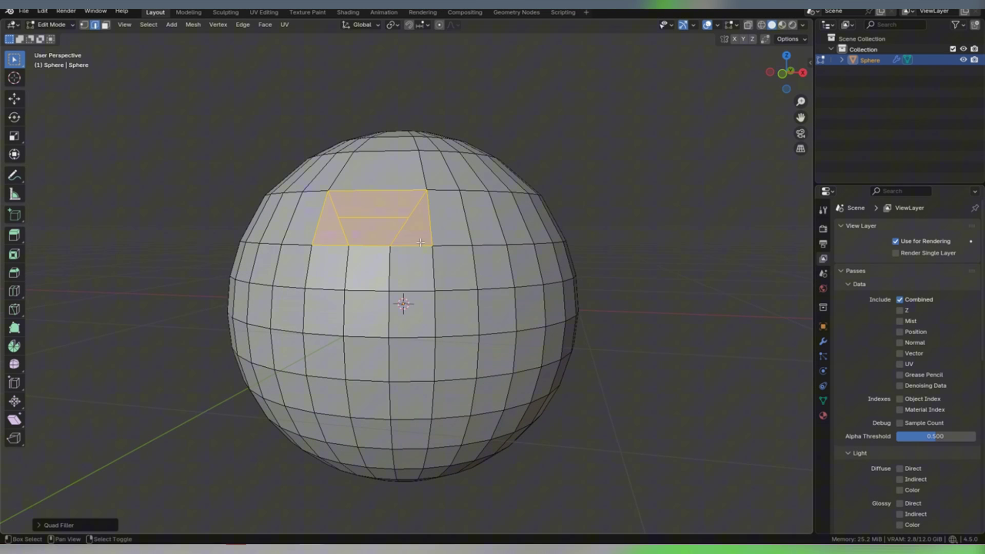
pyautogui.scroll(3, 421, 242)
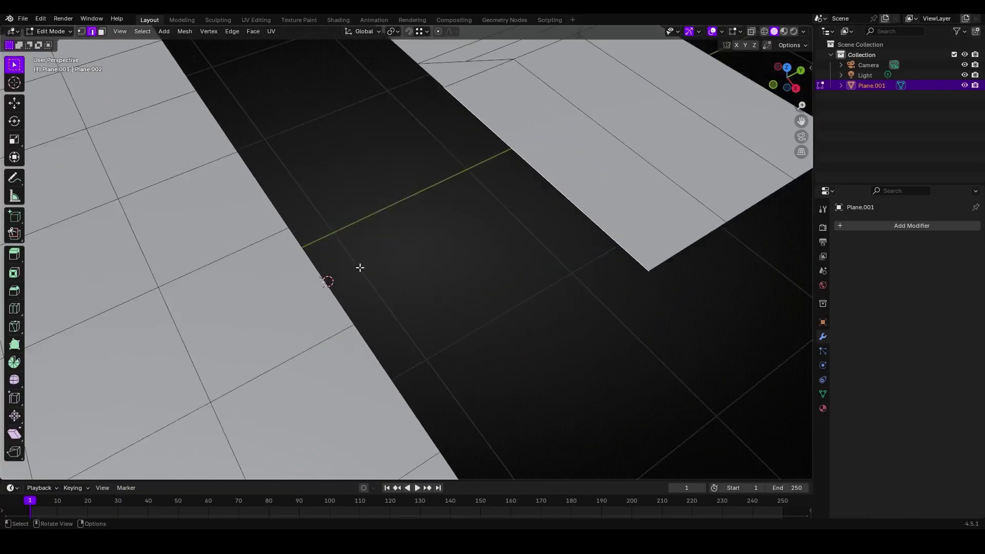
pyautogui.moveTo(360, 267); pyautogui.dragTo(378, 346, button='middle')
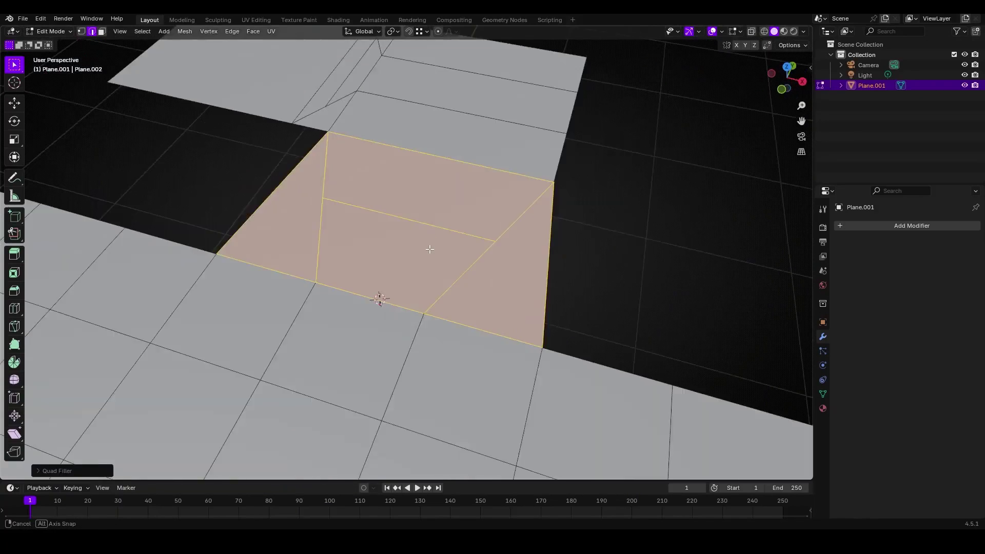
pyautogui.moveTo(380, 297); pyautogui.dragTo(482, 149, button='middle')
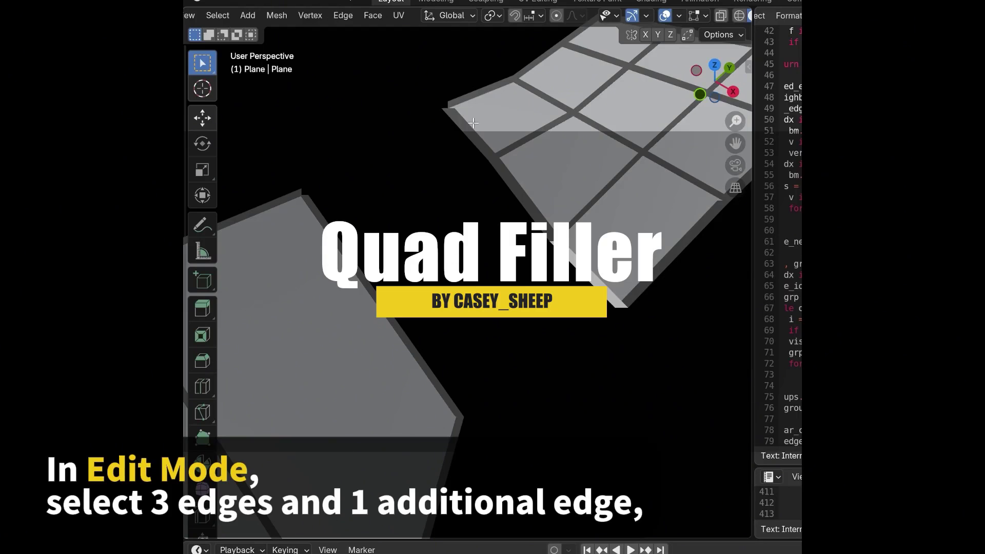
# Step: Select the gridded mesh's three-edge side along with the single edge facing it, and bridge them with Quad Filler
pyautogui.click(473, 124)
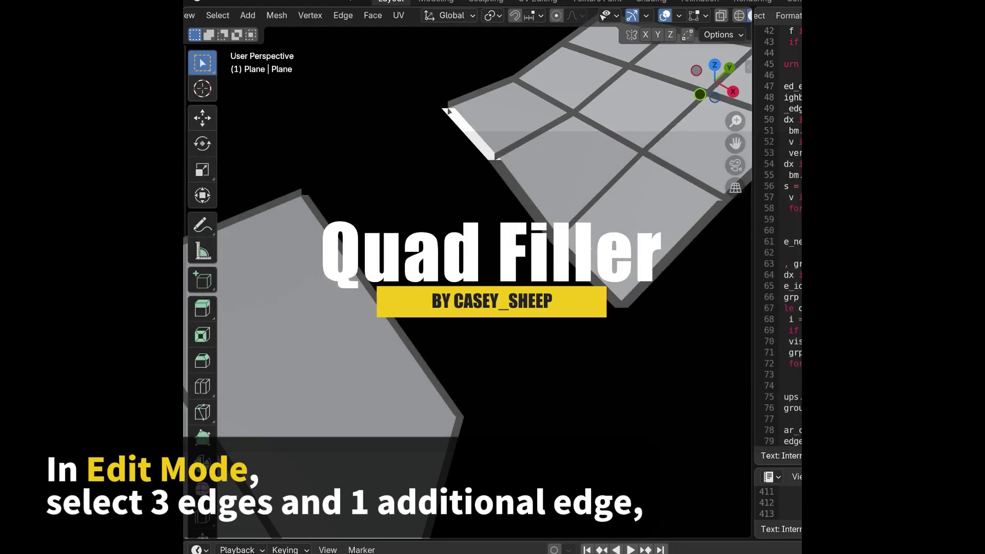
pyautogui.keyDown('ctrl'); pyautogui.click(583, 273); pyautogui.keyUp('ctrl')
pyautogui.hotkey('shift', 'f')
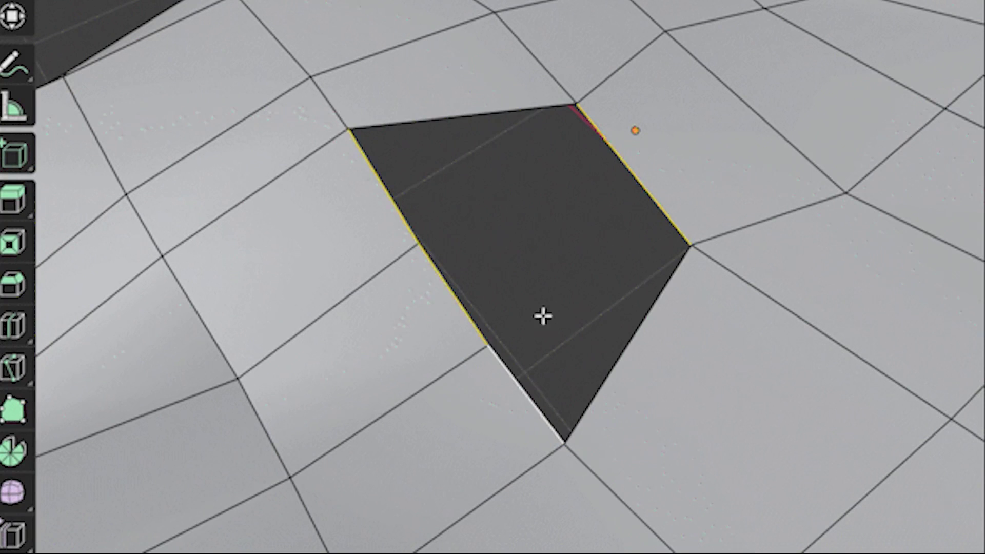
# Step: Fill the four-sided hole between its three-edge side and single edge with Quad Filler, with Flip Normal enabled
pyautogui.hotkey('shift', 'f')
pyautogui.click(129, 519)
pyautogui.click(129, 519)
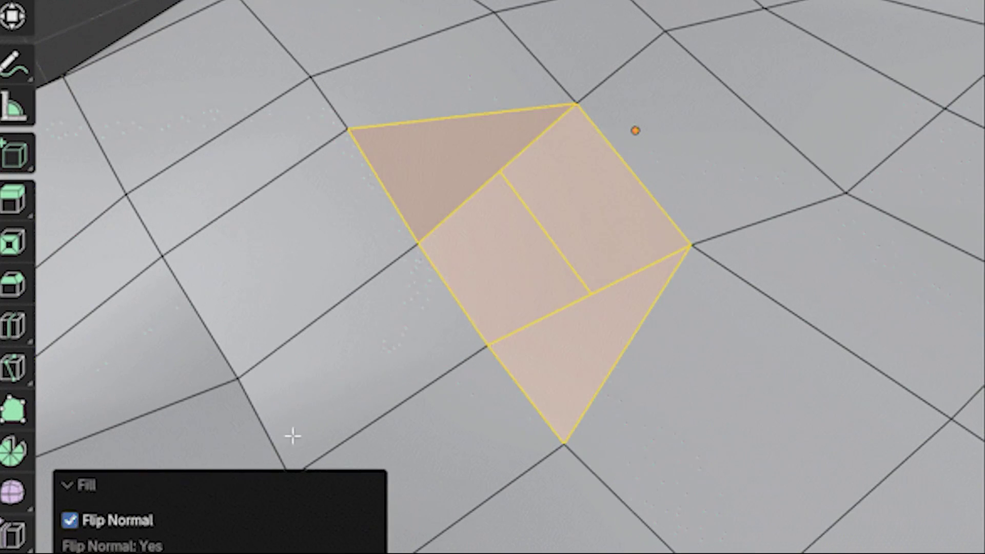
pyautogui.moveTo(293, 433); pyautogui.dragTo(497, 233, button='middle')
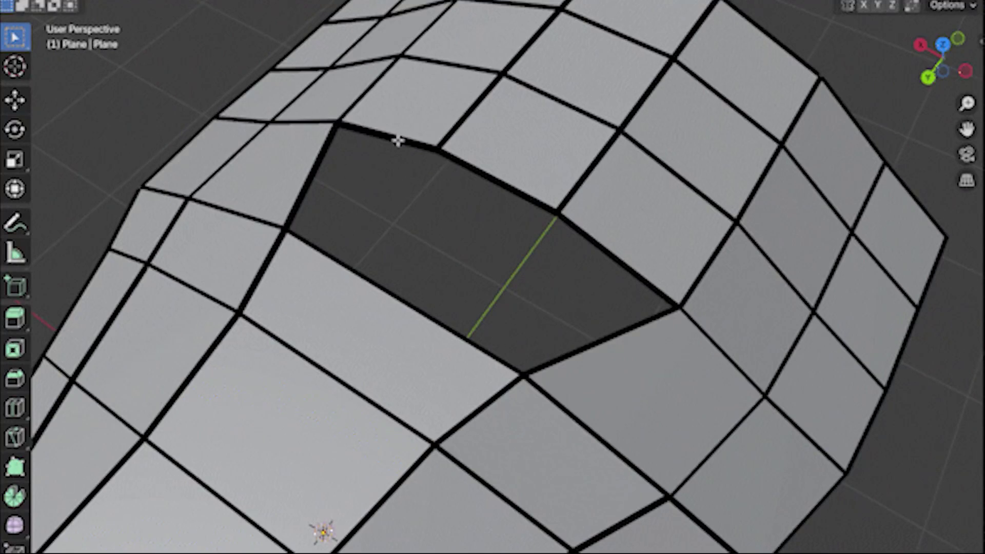
# Step: Select the three-edge chain and the long opposite edge of the curved mesh's hole, and fill it with Quad Filler
pyautogui.click(398, 140)
pyautogui.keyDown('ctrl'); pyautogui.click(614, 259); pyautogui.keyUp('ctrl')
pyautogui.keyDown('shift'); pyautogui.click(420, 305); pyautogui.keyUp('shift')
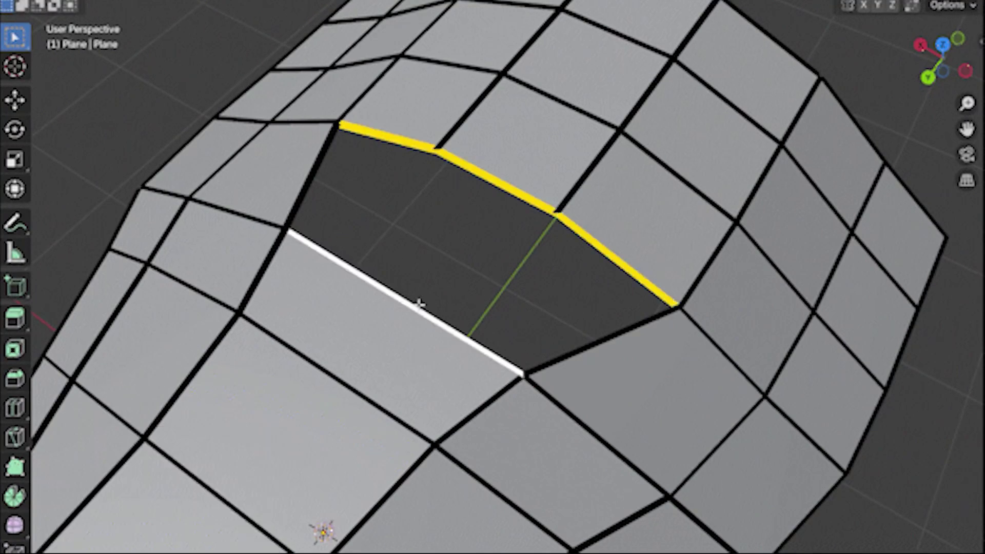
pyautogui.hotkey('shift', 'f')
pyautogui.moveTo(466, 318)
pyautogui.mouseDown(button='middle')
pyautogui.moveTo(328, 280)
pyautogui.moveTo(484, 246)
pyautogui.moveTo(468, 313)
pyautogui.mouseUp(button='middle')
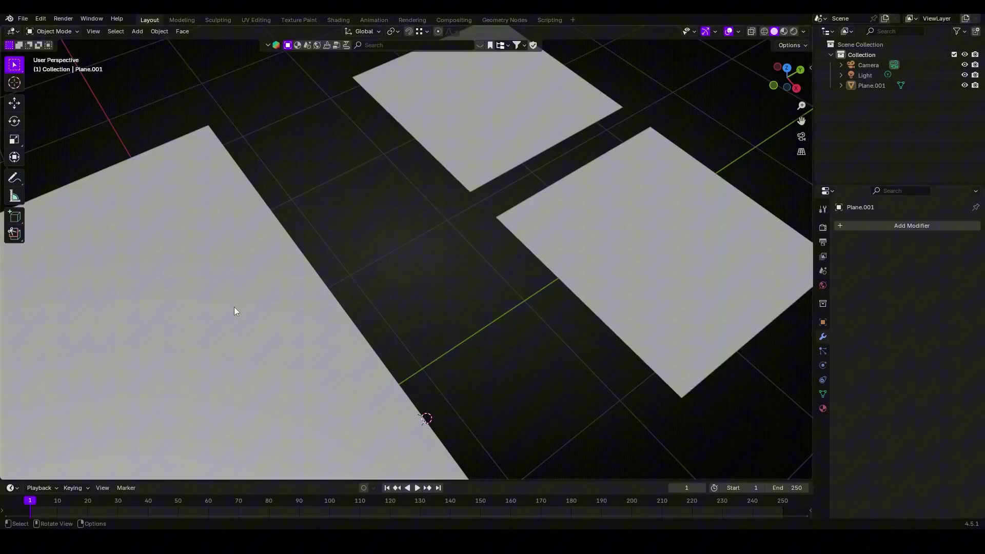
# Step: Open the Plane.001 mesh in Edit Mode with edge selection
pyautogui.click(482, 267)
pyautogui.press('Tab')
pyautogui.click(488, 336)
pyautogui.keyDown('shift'); pyautogui.moveTo(490, 341); pyautogui.dragTo(484, 297, button='middle'); pyautogui.keyUp('shift')
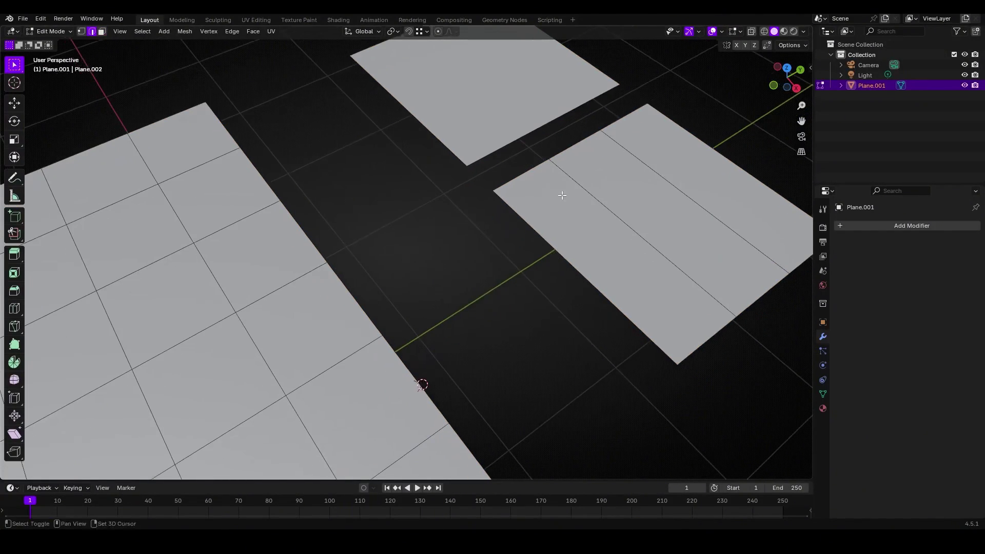
# Step: Quad-fill the narrow gap between the undivided plane's edge and the neighbouring plane's three-edge side
pyautogui.moveTo(562, 195); pyautogui.dragTo(481, 248, button='middle')
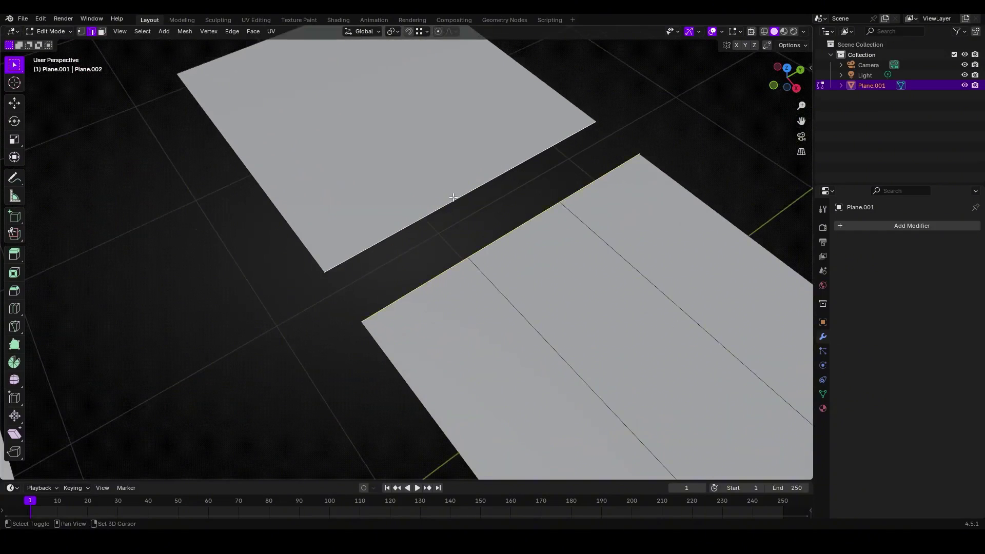
pyautogui.scroll(1, 453, 197)
pyautogui.keyDown('shift'); pyautogui.moveTo(526, 221); pyautogui.dragTo(384, 349, button='middle'); pyautogui.keyUp('shift')
pyautogui.hotkey('alt', 'f')
pyautogui.scroll(-2, 492, 244)
# Step: Quad-fill the gap between the striped plane's long edge and three facing edges of the large grid, and return to Object Mode
pyautogui.click(567, 224)
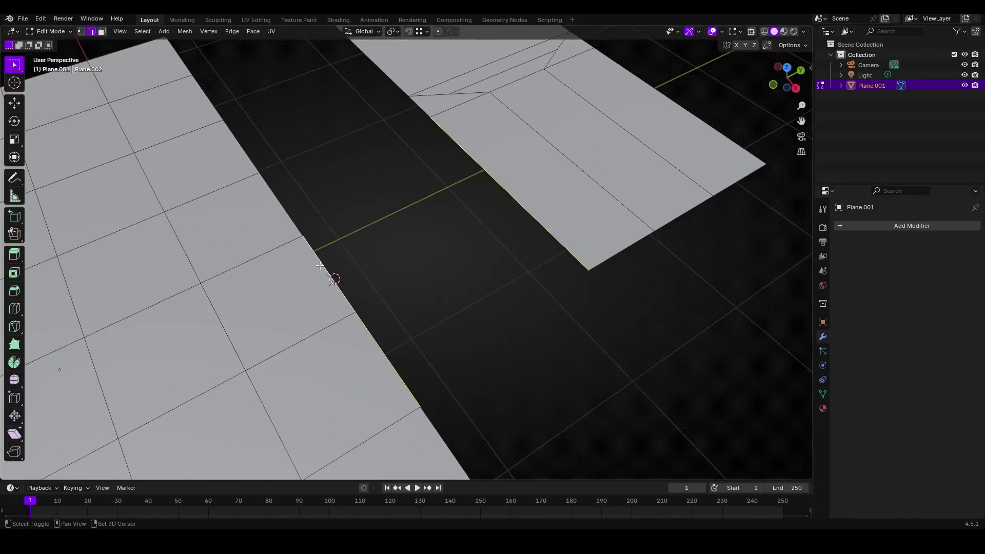
pyautogui.press('f')
pyautogui.moveTo(346, 238); pyautogui.dragTo(496, 235, button='middle')
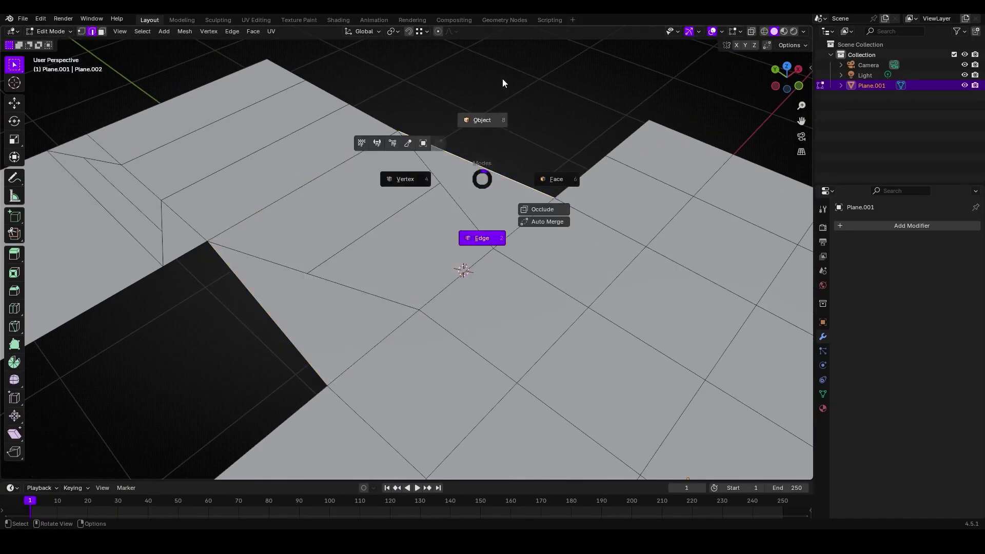
pyautogui.click(503, 79)
pyautogui.moveTo(436, 198); pyautogui.dragTo(439, 242, button='middle')
# Step: In Edit Mode, select three border edges of the large grid and the undivided plane's facing edge, and quad-fill between them
pyautogui.press('Tab')
pyautogui.click(482, 221)
pyautogui.scroll(-2, 462, 228)
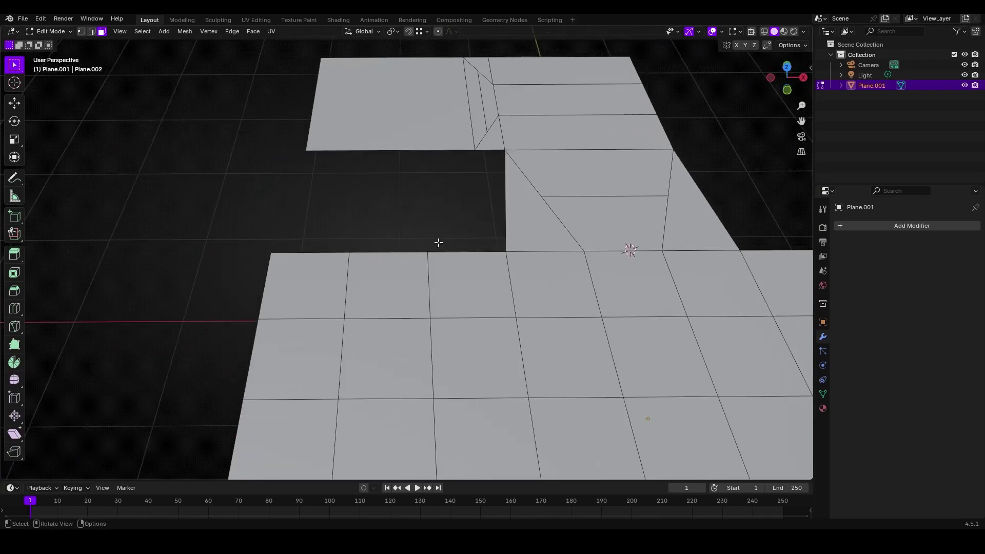
pyautogui.scroll(2, 406, 254)
pyautogui.keyDown('shift'); pyautogui.click(405, 253); pyautogui.keyUp('shift')
pyautogui.scroll(-3, 385, 175)
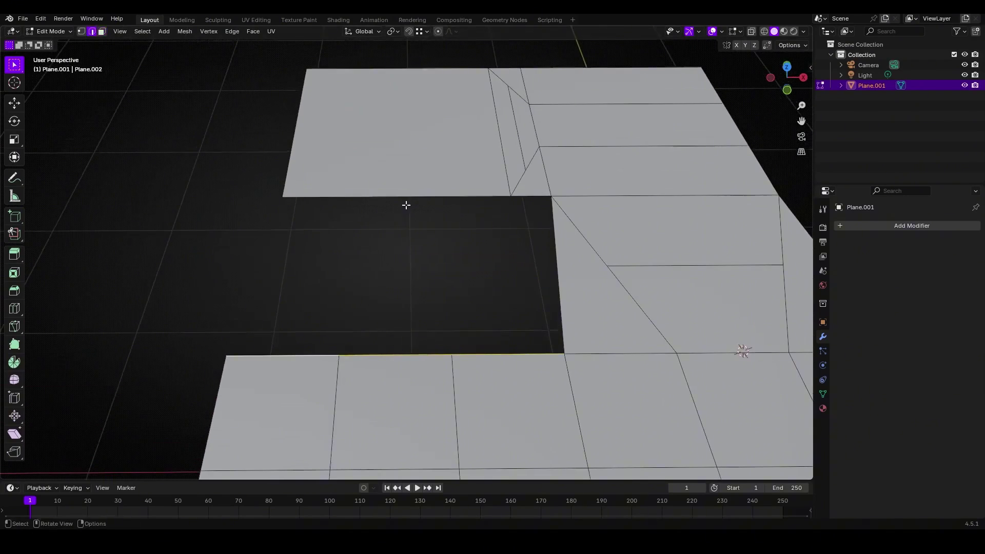
pyautogui.scroll(1, 405, 200)
pyautogui.keyDown('shift'); pyautogui.click(405, 198); pyautogui.keyUp('shift')
pyautogui.moveTo(405, 198); pyautogui.dragTo(421, 245, button='middle')
pyautogui.press('f')
# Step: Close the remaining triangular gap between the filled patches with a face and leave Edit Mode
pyautogui.moveTo(426, 284); pyautogui.dragTo(522, 297, button='middle')
pyautogui.keyDown('shift'); pyautogui.click(529, 203); pyautogui.keyUp('shift')
pyautogui.press('g')
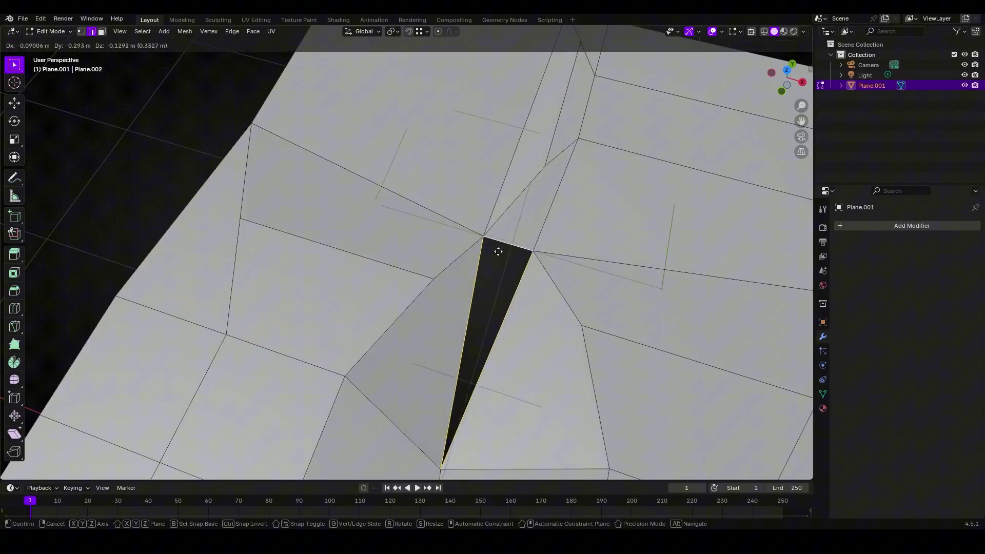
pyautogui.rightClick(499, 249)
pyautogui.press('f')
pyautogui.press('Tab')
pyautogui.scroll(-5, 478, 244)
pyautogui.moveTo(479, 248); pyautogui.dragTo(602, 217, button='middle')
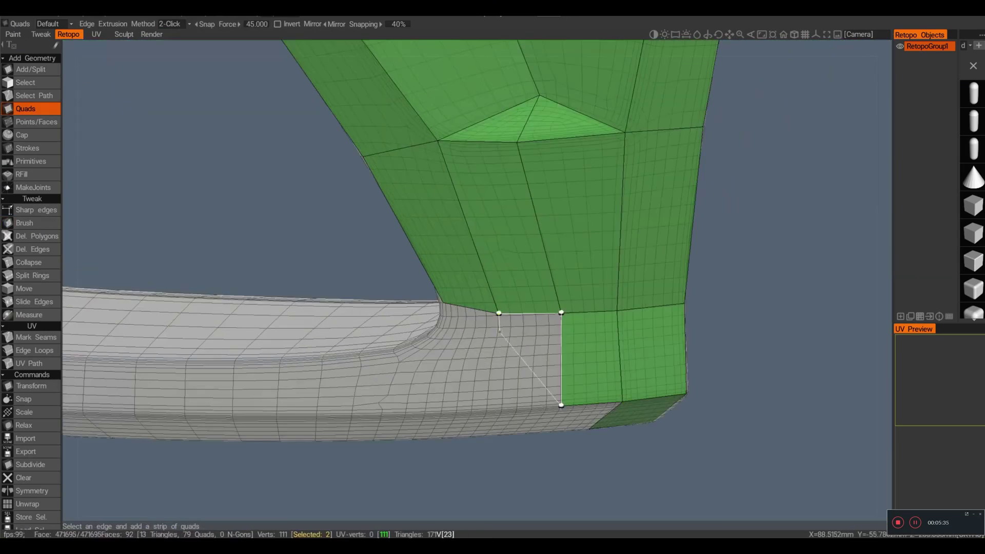
# Step: Switch to 3DCoat and extend a strip of retopo quads from the bumper's lower corner along the bottom bar
pyautogui.click(565, 381)
pyautogui.click(470, 359)
pyautogui.keyDown('alt'); pyautogui.moveTo(470, 359); pyautogui.dragTo(718, 359, button='middle'); pyautogui.keyUp('alt')
pyautogui.click(552, 388)
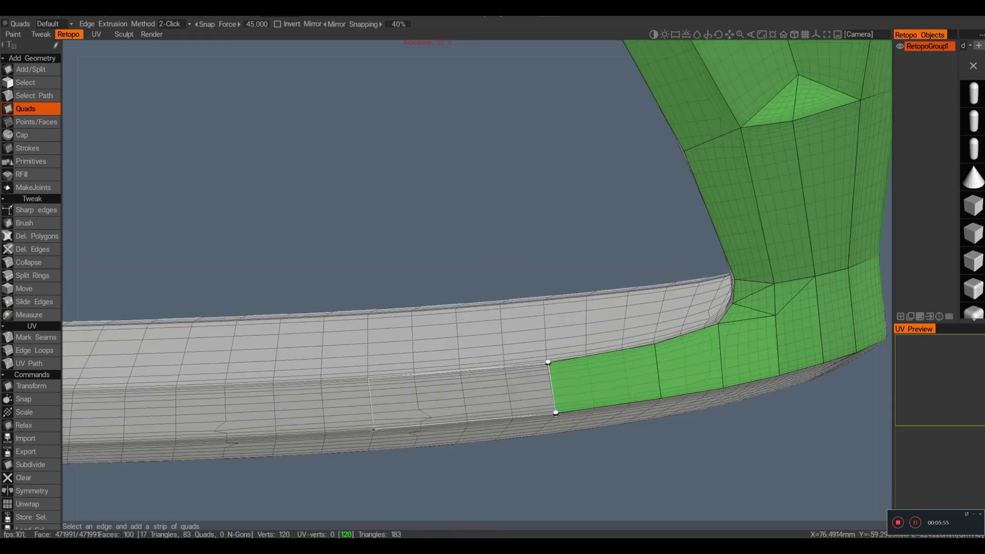
pyautogui.keyDown('alt'); pyautogui.moveTo(552, 384); pyautogui.dragTo(781, 379, button='middle'); pyautogui.keyUp('alt')
pyautogui.click(533, 379)
# Step: Continue the quad strip along the bumper's bottom bar up to the junction with the central strut
pyautogui.keyDown('alt'); pyautogui.moveTo(513, 257); pyautogui.dragTo(339, 205); pyautogui.keyUp('alt')
pyautogui.click(633, 457)
pyautogui.click(561, 452)
pyautogui.keyDown('alt'); pyautogui.moveTo(561, 452); pyautogui.dragTo(821, 474, button='middle'); pyautogui.keyUp('alt')
pyautogui.click(619, 428)
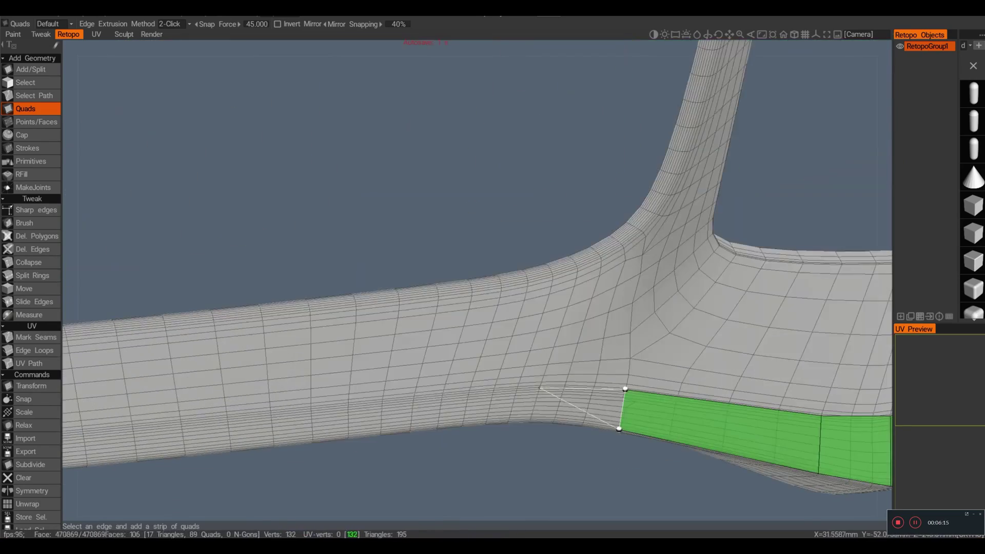
# Step: Extend the quad strip past the strut junction along the lower edge to the middle of the bumper
pyautogui.click(541, 418)
pyautogui.keyDown('alt'); pyautogui.moveTo(541, 419); pyautogui.dragTo(719, 405, button='middle'); pyautogui.keyUp('alt')
pyautogui.click(598, 403)
pyautogui.keyDown('alt'); pyautogui.moveTo(380, 256); pyautogui.dragTo(554, 389, button='middle'); pyautogui.keyUp('alt')
pyautogui.click(670, 383)
pyautogui.click(468, 385)
pyautogui.scroll(-10, 477, 287)
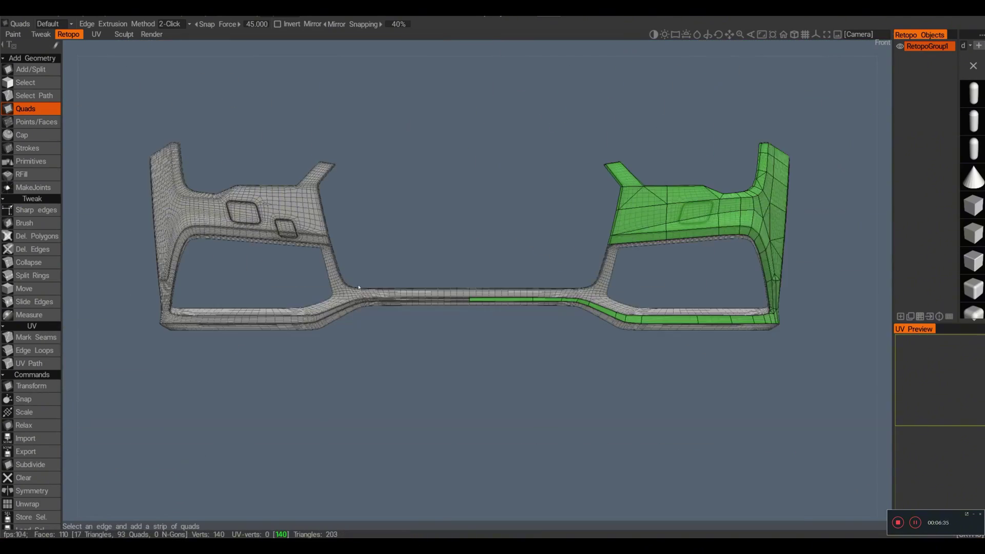
# Step: Cover the junction between the central strut and the lower bars with retopo quads
pyautogui.keyDown('alt'); pyautogui.moveTo(477, 359); pyautogui.dragTo(513, 319); pyautogui.keyUp('alt')
pyautogui.click(329, 379)
pyautogui.click(377, 356)
pyautogui.click(401, 297)
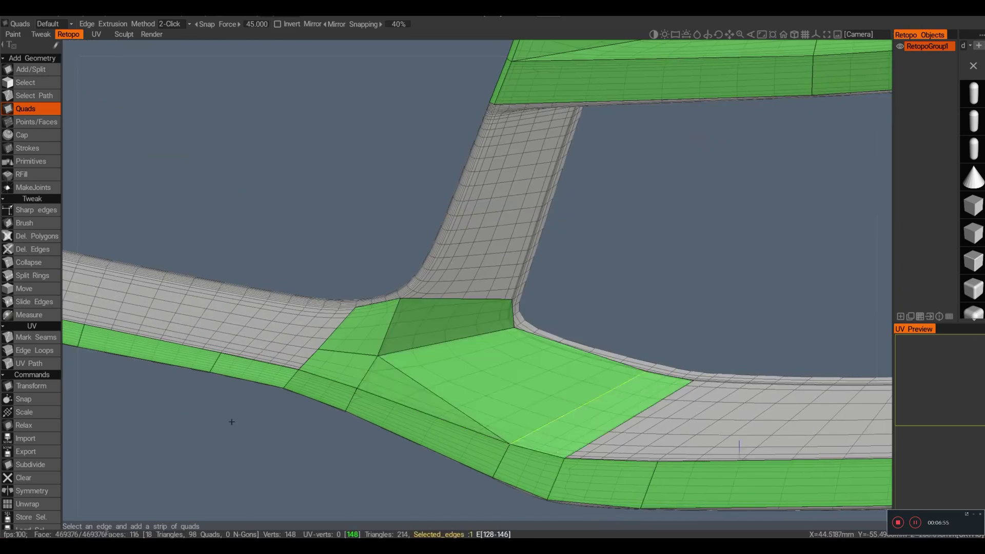
pyautogui.scroll(-5, 242, 359)
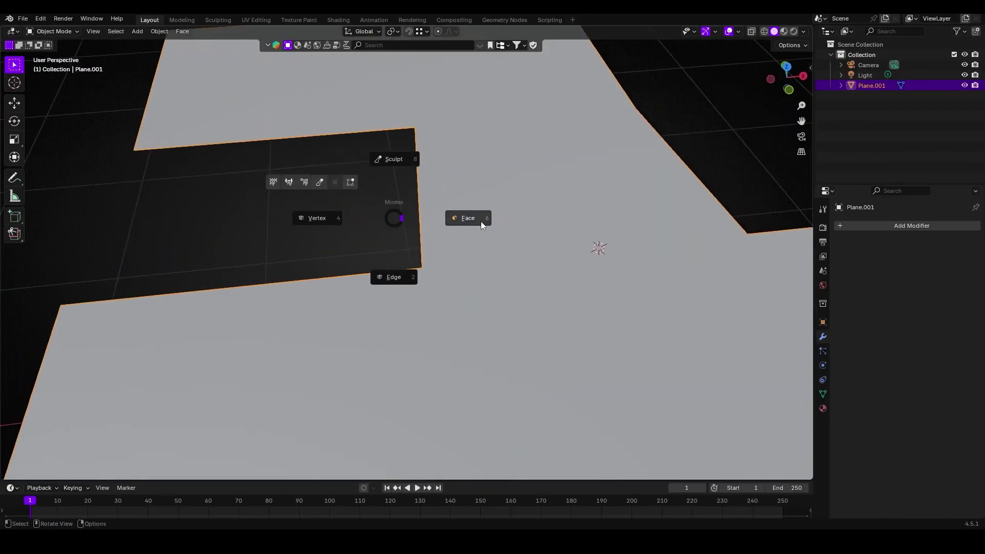
# Step: Switch to Blender and fill between three border edges of the large grid and the undivided plane's facing edge with Quad Filler
pyautogui.moveTo(482, 221); pyautogui.dragTo(438, 242, button='middle')
pyautogui.scroll(2, 405, 253)
pyautogui.keyDown('shift'); pyautogui.click(405, 252); pyautogui.keyUp('shift')
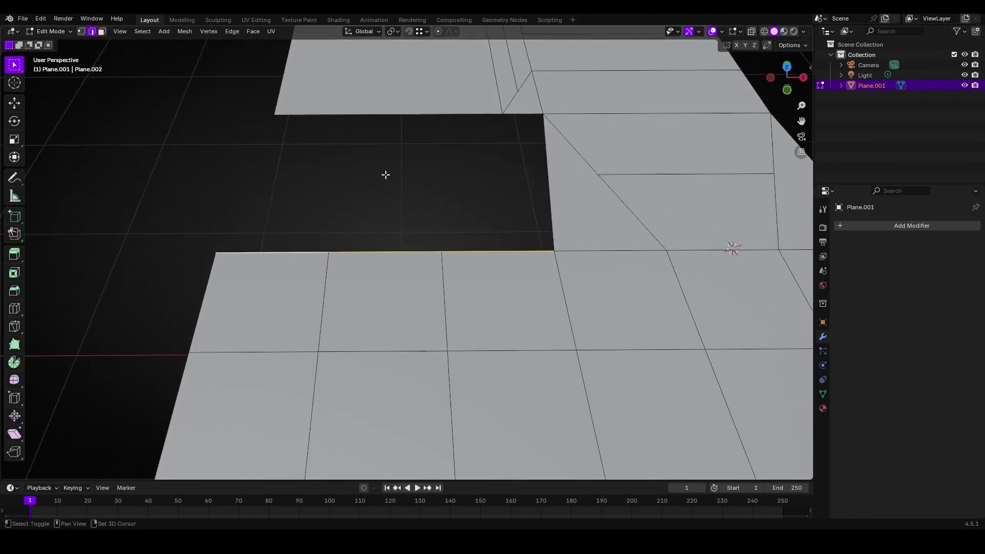
pyautogui.keyDown('shift'); pyautogui.moveTo(397, 117); pyautogui.dragTo(405, 205, button='middle'); pyautogui.keyUp('shift')
pyautogui.scroll(1, 410, 195)
pyautogui.keyDown('shift'); pyautogui.click(407, 198); pyautogui.keyUp('shift')
pyautogui.scroll(-2, 408, 199)
pyautogui.hotkey('shift', 'f')
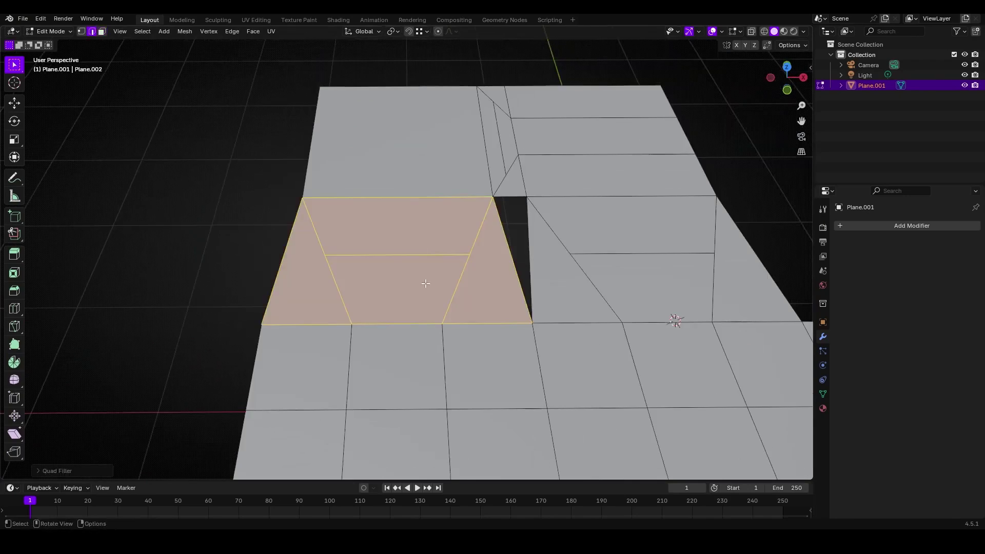
# Step: Fill the leftover triangular gap beside the new patch with a face and exit Edit Mode
pyautogui.moveTo(426, 284); pyautogui.dragTo(522, 297, button='middle')
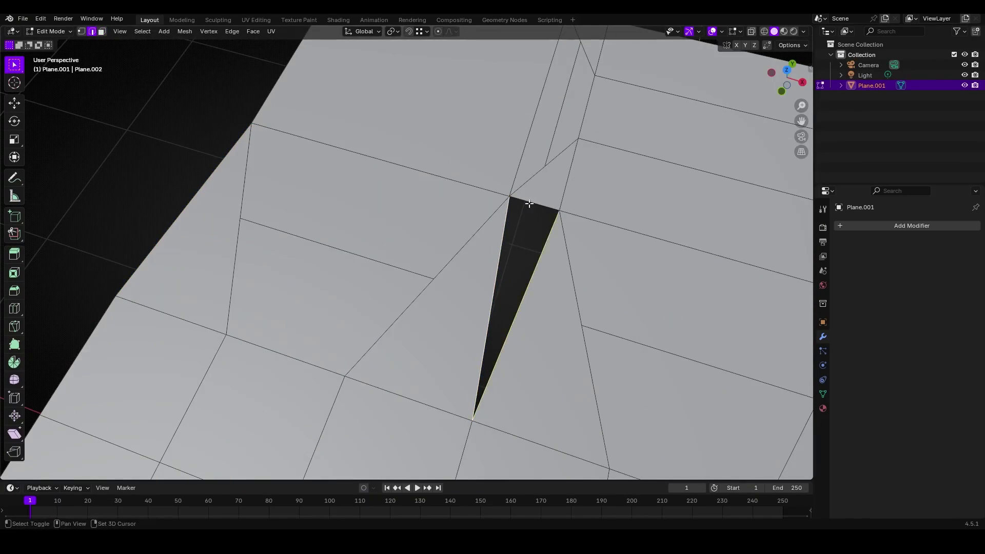
pyautogui.press('g')
pyautogui.rightClick(500, 252)
pyautogui.press('f')
pyautogui.press('Tab')
pyautogui.scroll(-4, 479, 247)
pyautogui.moveTo(487, 254); pyautogui.dragTo(624, 313, button='middle')
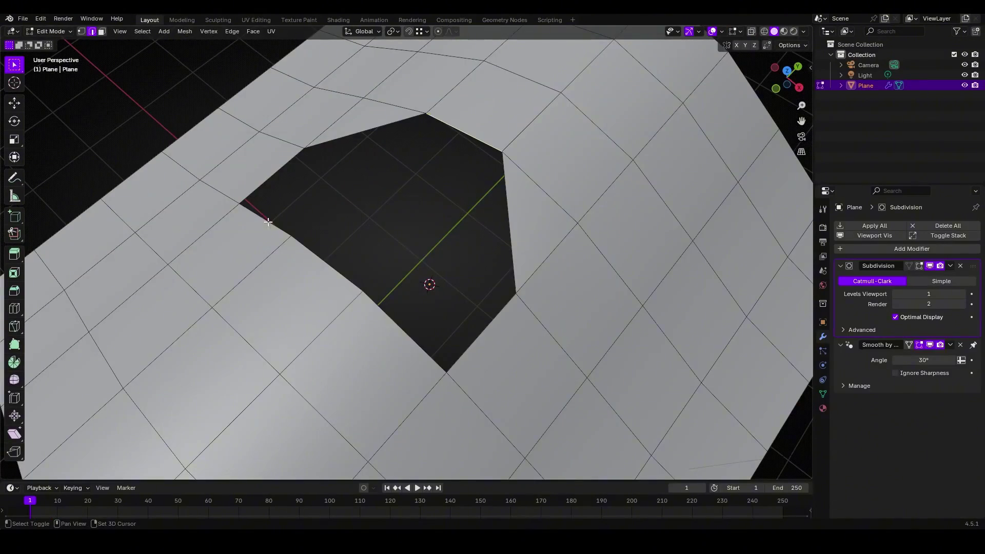
# Step: Fill between the three-edge side and the opposite single edge of the subdivided mesh's hole with one standard face
pyautogui.moveTo(384, 322); pyautogui.dragTo(497, 255, button='middle')
pyautogui.press('f')
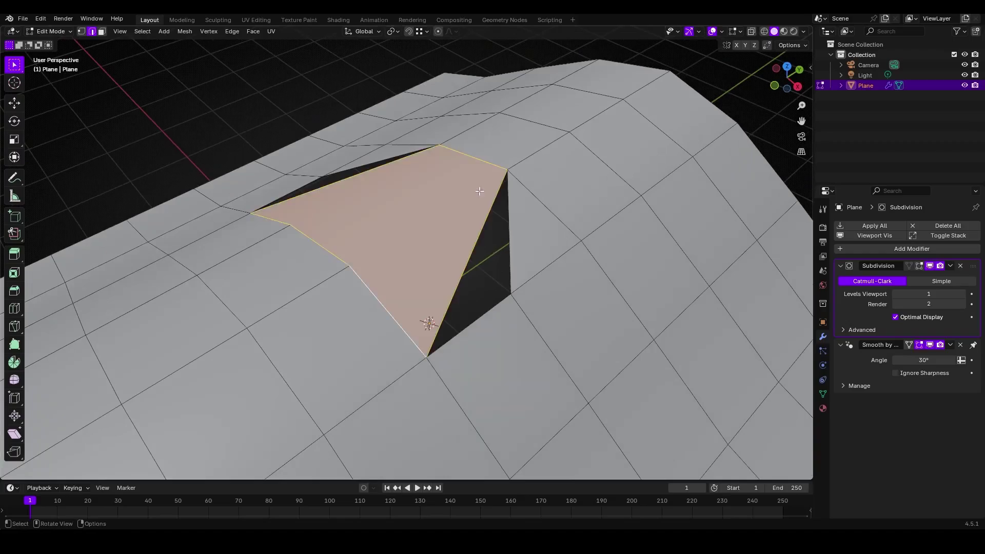
# Step: Undo the standard face fill across the subdivided mesh's hole
pyautogui.moveTo(481, 191); pyautogui.dragTo(455, 236, button='middle')
pyautogui.hotkey('ctrl', 'z')
pyautogui.hotkey('ctrl', 'e')
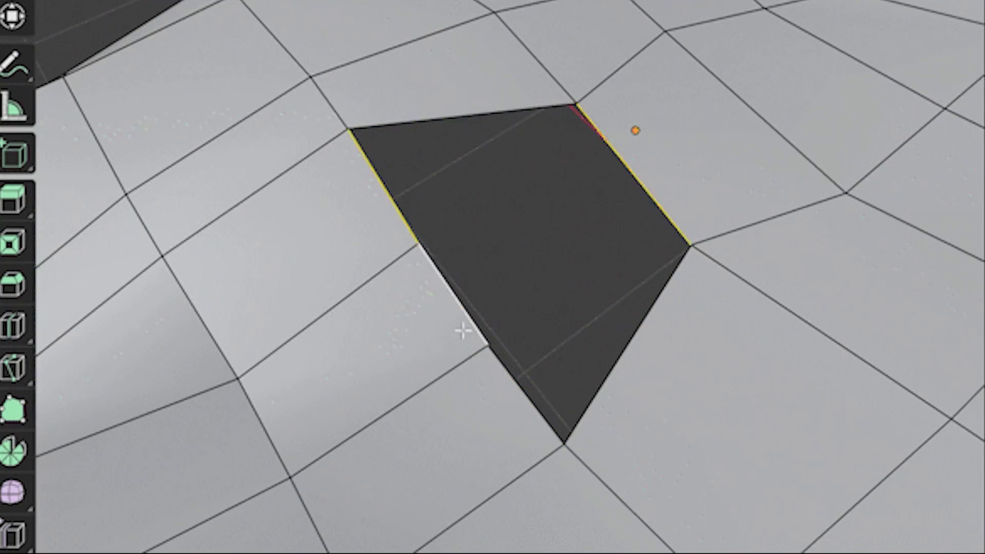
# Step: Fill the curved mesh's hole between its three-edge side and the opposite single edge with Quad Filler, using Flip Normal
pyautogui.hotkey('alt', 'f')
pyautogui.click(130, 519)
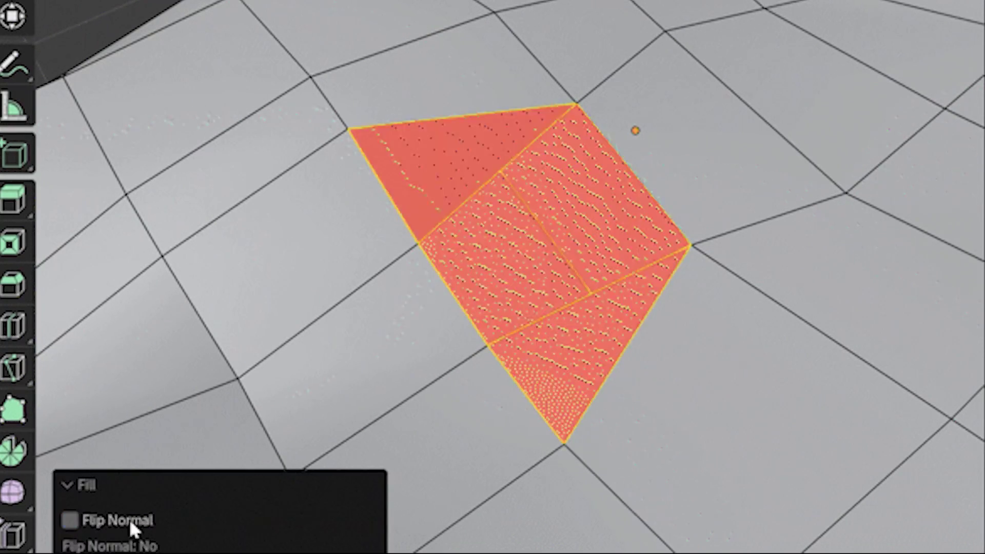
pyautogui.click(135, 520)
pyautogui.moveTo(478, 216); pyautogui.dragTo(499, 235, button='middle')
pyautogui.hotkey('ctrl', 'z')
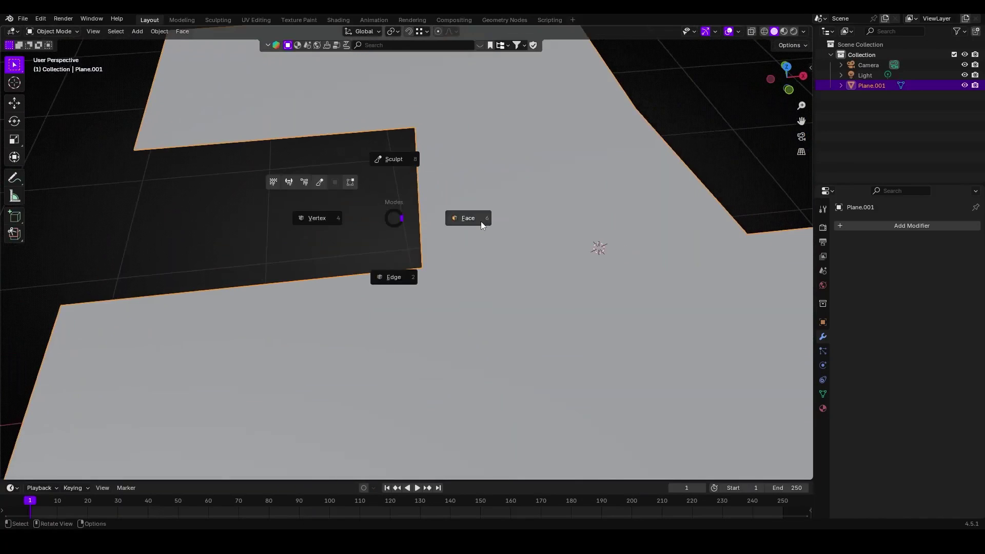
# Step: Enter Edit Mode on the notched plane and add a border edge of its gap to the selection
pyautogui.moveTo(598, 248); pyautogui.dragTo(438, 243, button='middle')
pyautogui.scroll(2, 406, 253)
pyautogui.keyDown('shift'); pyautogui.click(403, 253); pyautogui.keyUp('shift')
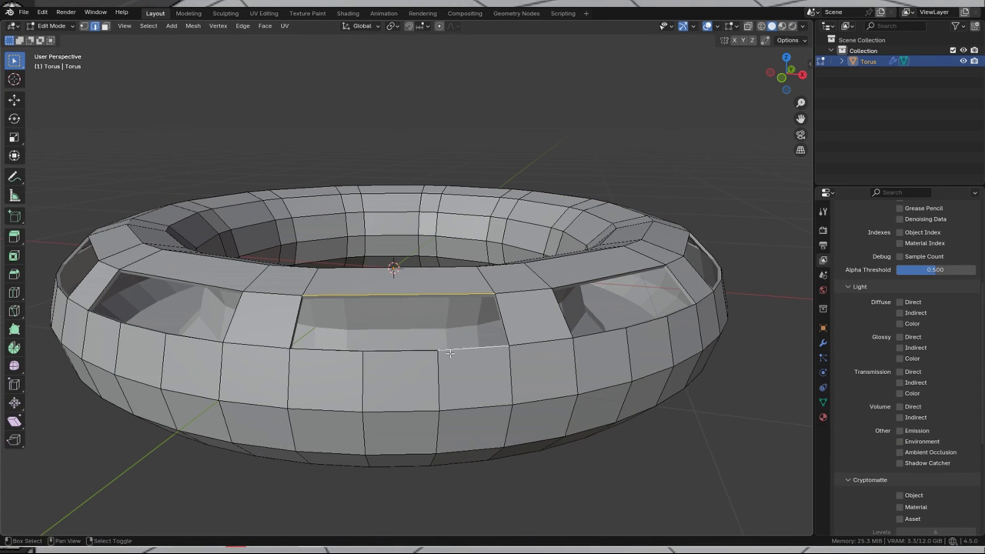
# Step: Fill the torus's front opening between its three lower edges and the single upper edge with Quad Filler
pyautogui.keyDown('ctrl'); pyautogui.rightClick(328, 351); pyautogui.keyUp('ctrl')
pyautogui.press('f')
pyautogui.moveTo(534, 329); pyautogui.dragTo(501, 297, button='middle')
pyautogui.rightClick(501, 297)
pyautogui.keyDown('ctrl'); pyautogui.rightClick(277, 378); pyautogui.keyUp('ctrl')
pyautogui.press('f')
pyautogui.keyDown('shift'); pyautogui.rightClick(517, 350); pyautogui.keyUp('shift')
pyautogui.press('f')
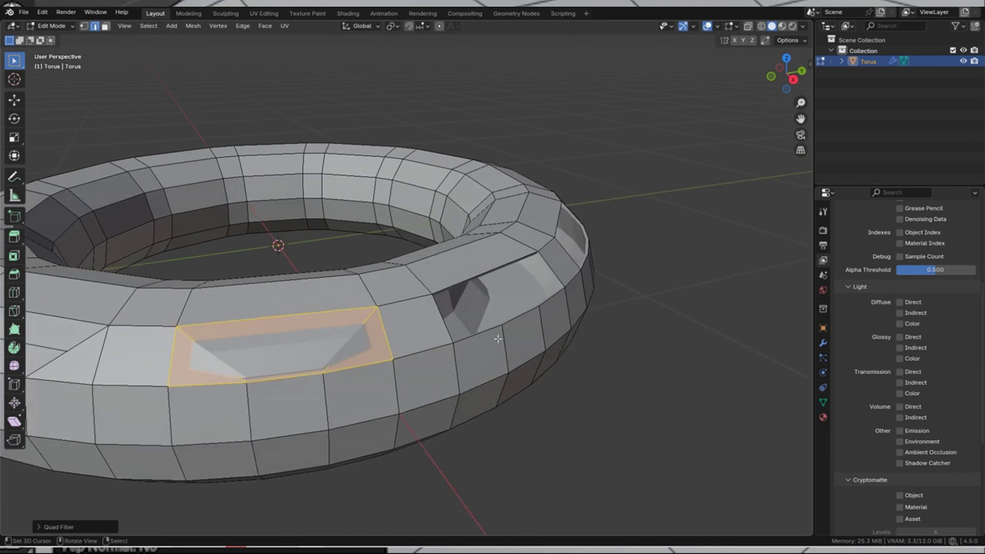
pyautogui.hotkey('ctrl', 'z')
pyautogui.moveTo(367, 354); pyautogui.dragTo(391, 367, button='middle')
pyautogui.press('f')
pyautogui.moveTo(390, 329); pyautogui.dragTo(344, 327, button='middle')
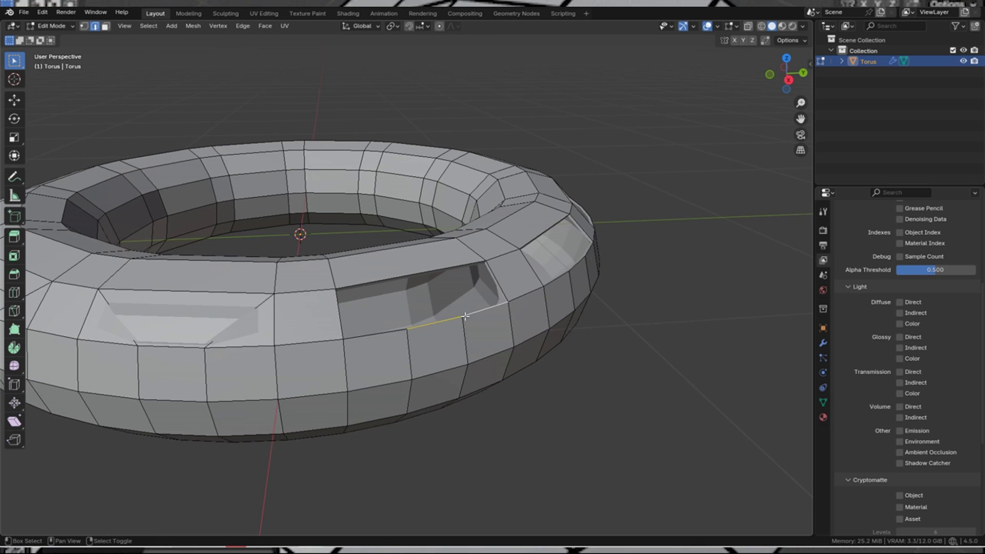
# Step: Fill the next openings around the torus with Quad Filler in the same way and exit Edit Mode
pyautogui.press('f')
pyautogui.moveTo(477, 313); pyautogui.dragTo(410, 309, button='middle')
pyautogui.press('f')
pyautogui.moveTo(547, 303); pyautogui.dragTo(506, 303, button='middle')
pyautogui.press('f')
pyautogui.moveTo(621, 302); pyautogui.dragTo(468, 321, button='middle')
pyautogui.press('Tab')
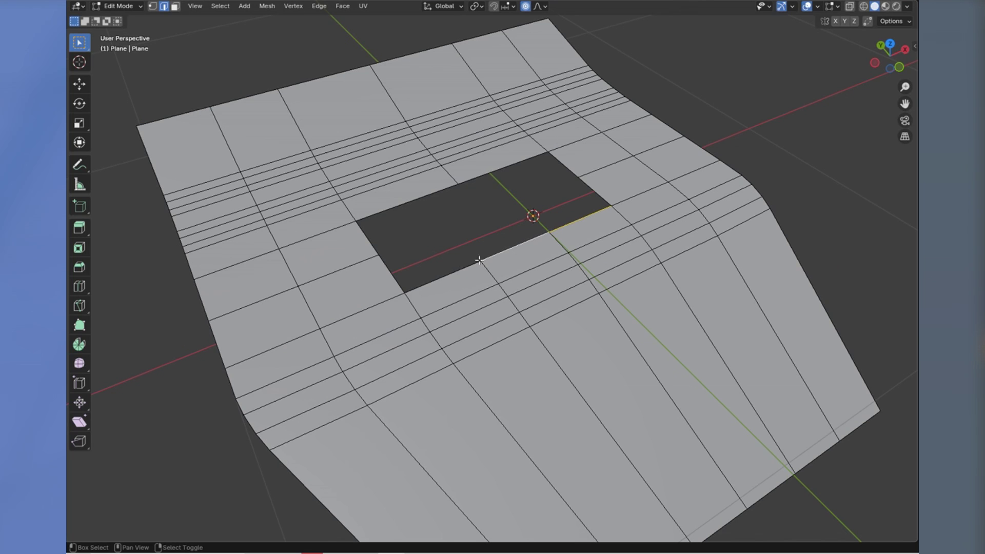
# Step: Try to fill the plane's rectangular hole between its three-edge and two-edge sides with Quad Filler and remove the edge loop dividing the two-edge side
pyautogui.keyDown('shift'); pyautogui.click(462, 268); pyautogui.keyUp('shift')
pyautogui.keyDown('shift'); pyautogui.click(512, 164); pyautogui.keyUp('shift')
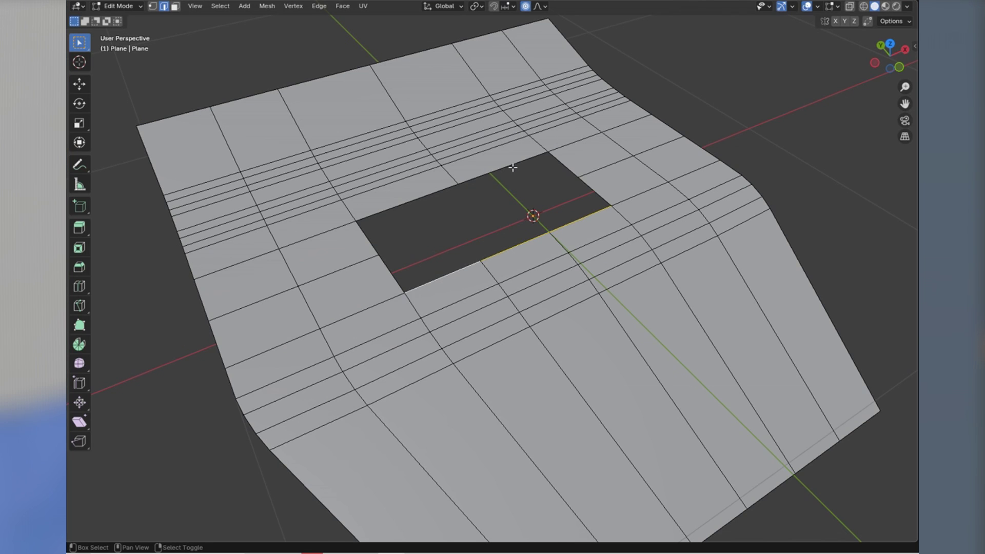
pyautogui.keyDown('shift'); pyautogui.click(447, 193); pyautogui.keyUp('shift')
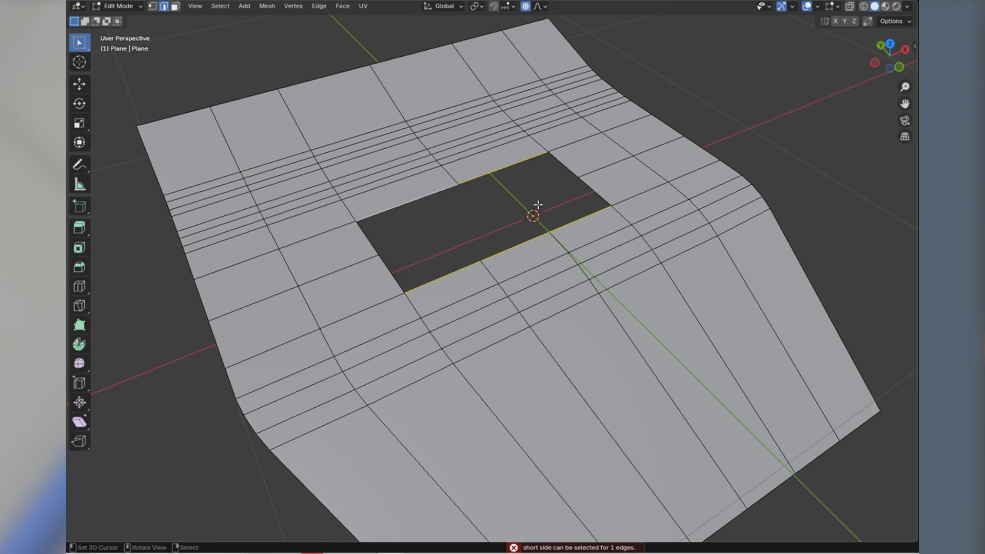
pyautogui.press('f')
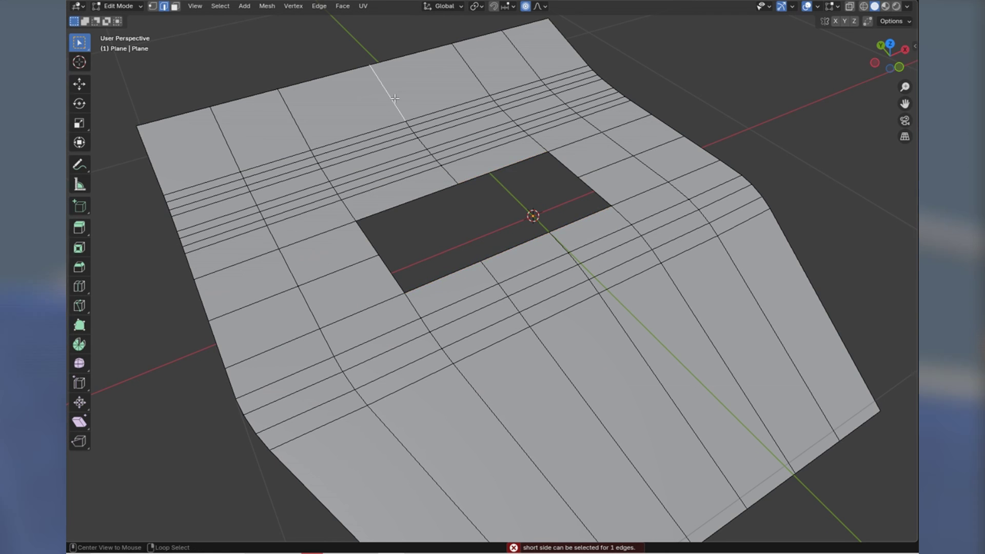
pyautogui.press('x')
pyautogui.click(394, 99)
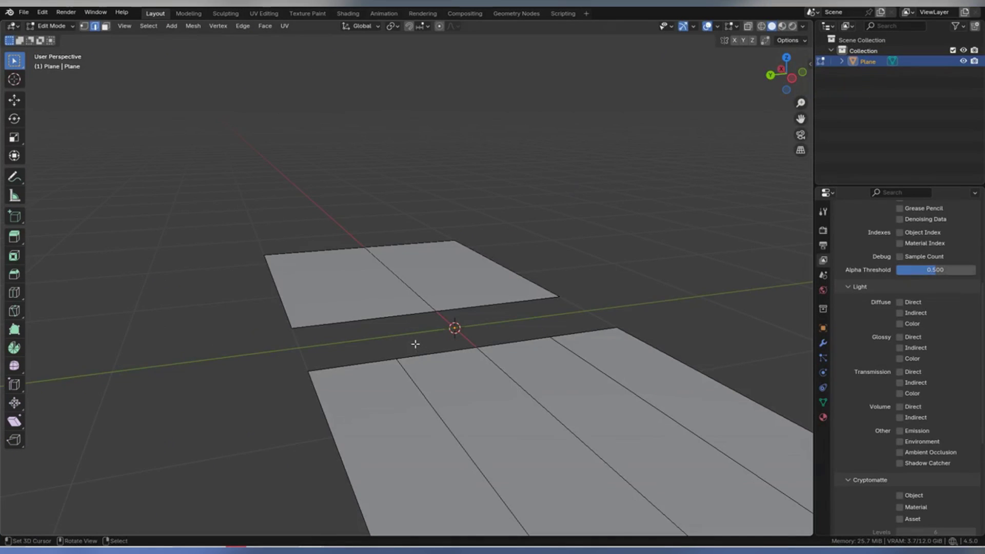
# Step: Try to fill the gap between the two-edge side and the four-edge side of the facing planes with Quad Filler
pyautogui.moveTo(420, 348); pyautogui.dragTo(399, 322, button='middle')
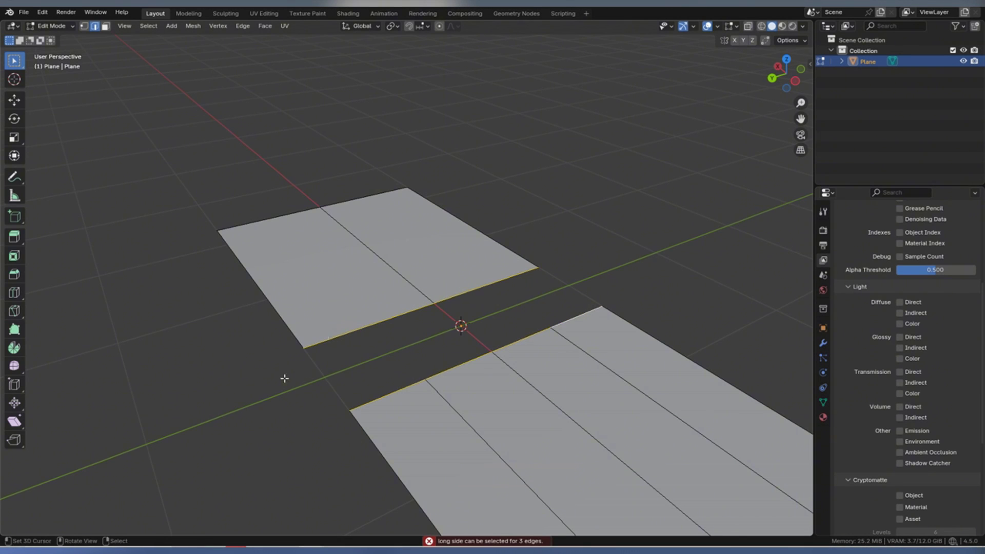
pyautogui.moveTo(460, 321); pyautogui.dragTo(470, 263, button='middle')
pyautogui.hotkey('ctrl', 'r')
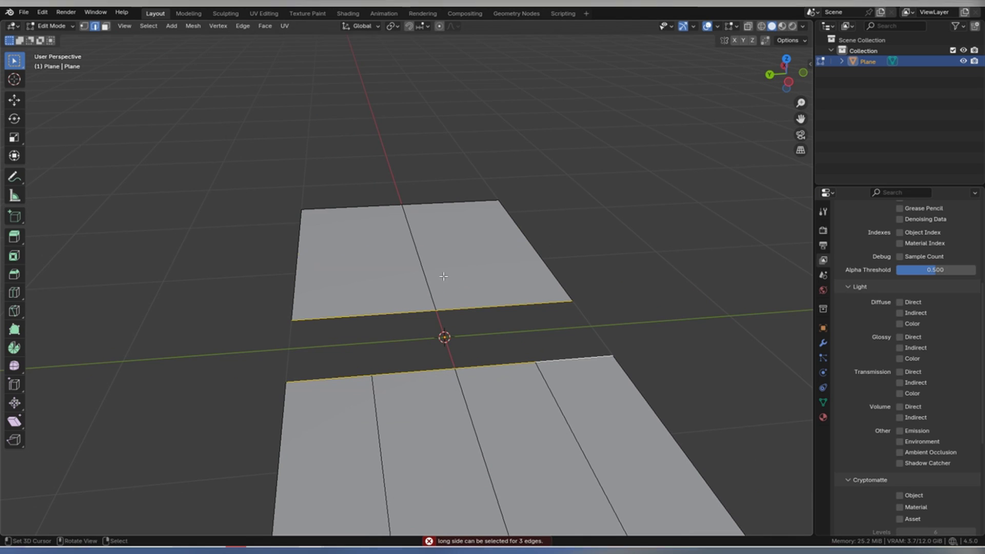
# Step: Bevel the smaller plane's centre edge into two parallel edges and select the facing edges across the gap
pyautogui.rightClick(391, 282)
pyautogui.hotkey('ctrl', 'b')
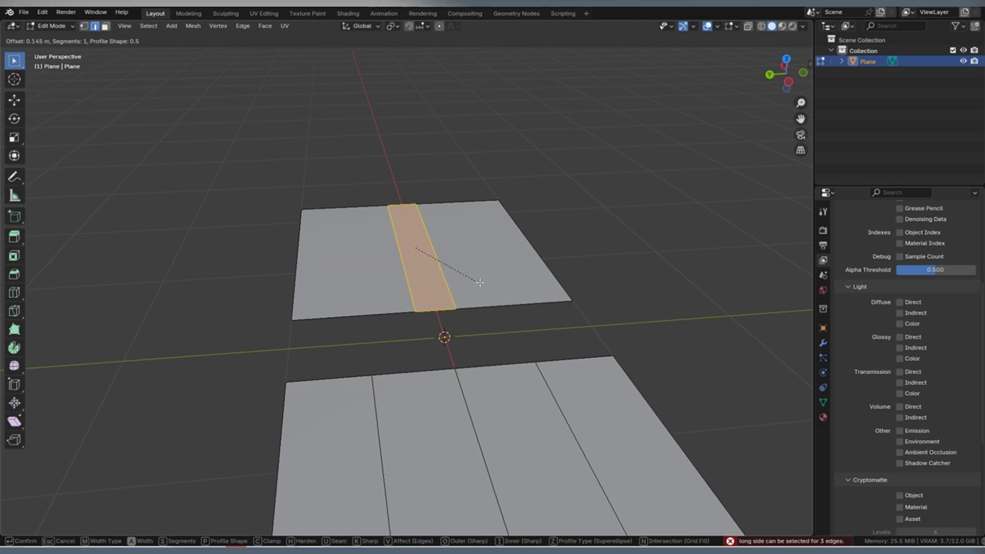
pyautogui.click(474, 306)
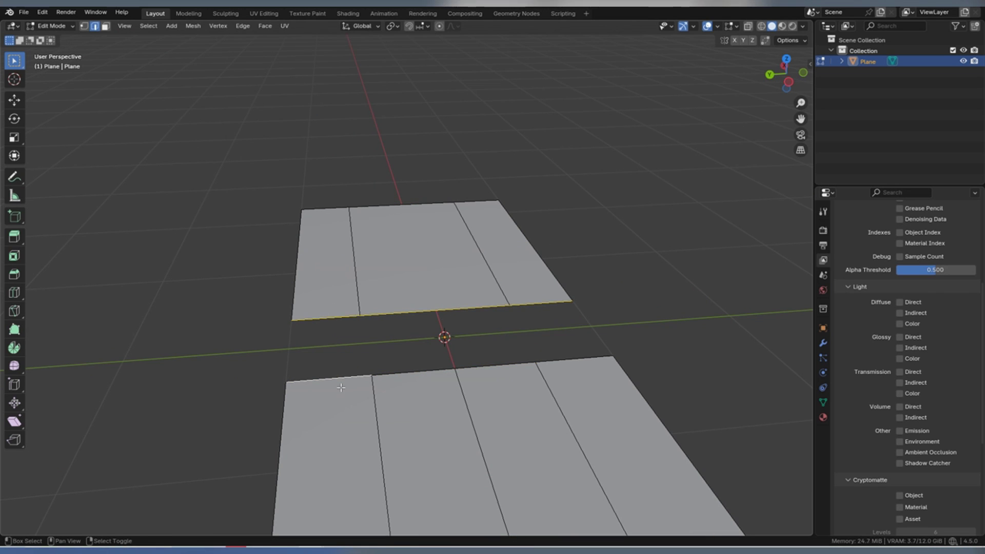
pyautogui.rightClick(555, 360)
pyautogui.click(554, 358)
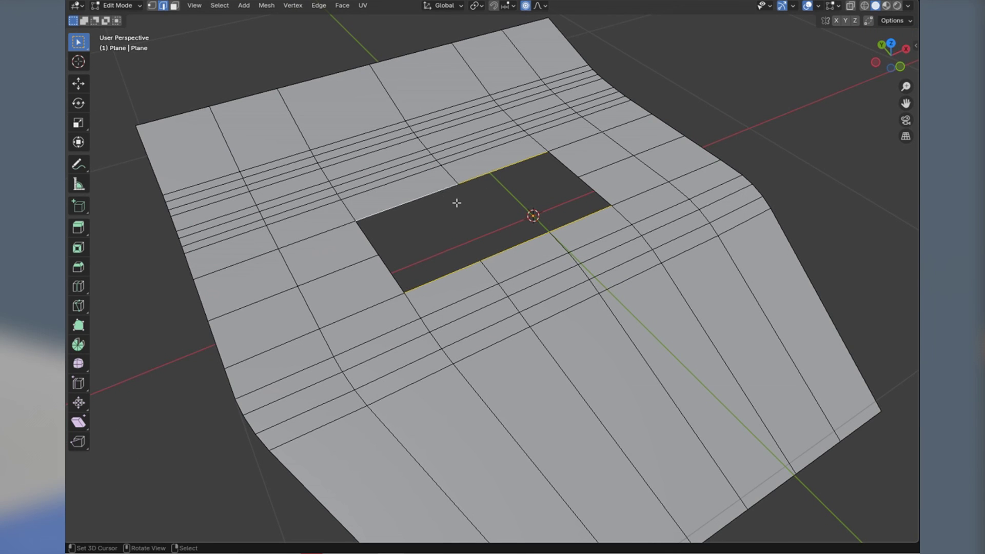
# Step: Try Quad Filler on the rectangular hole's three-edge and two-edge sides and dissolve the loop splitting the two-edge side
pyautogui.press('f')
pyautogui.hotkey('shift', 'r')
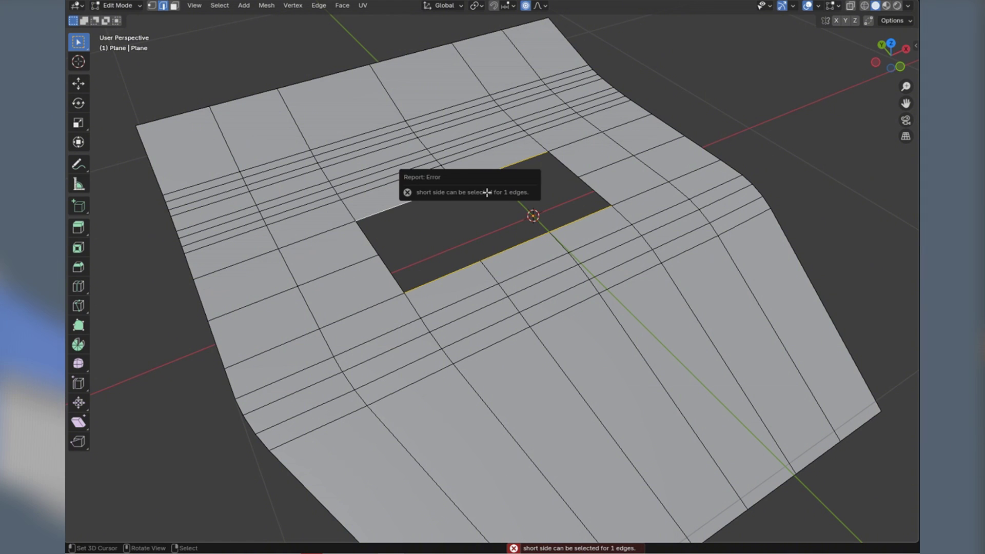
pyautogui.press('x')
pyautogui.click(394, 97)
# Step: Fill the rectangular hole between its merged single edge and the three opposite edges with Quad Filler
pyautogui.rightClick(497, 184)
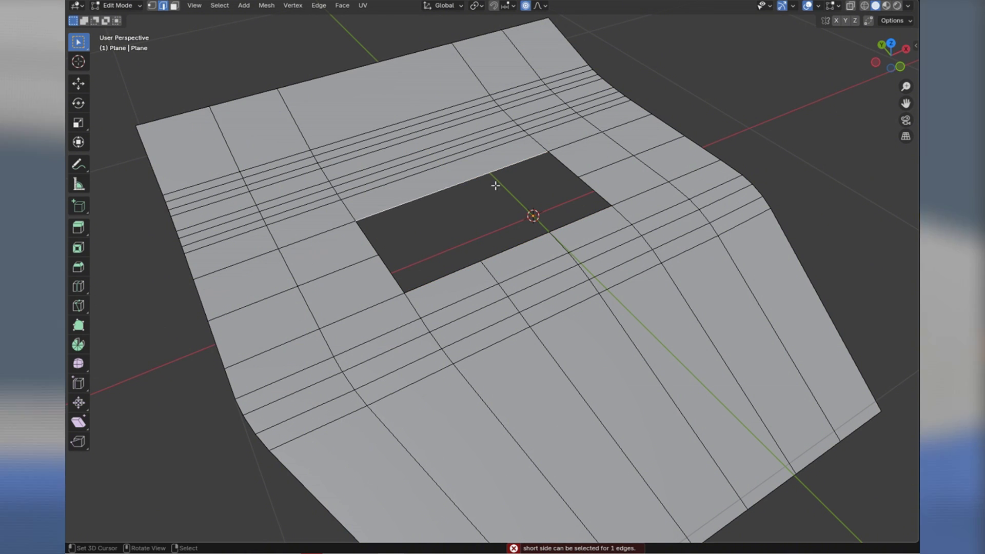
pyautogui.keyDown('shift'); pyautogui.rightClick(570, 219); pyautogui.keyUp('shift')
pyautogui.keyDown('shift'); pyautogui.rightClick(517, 243); pyautogui.keyUp('shift')
pyautogui.keyDown('shift'); pyautogui.rightClick(462, 262); pyautogui.keyUp('shift')
pyautogui.hotkey('ctrl', 'f')
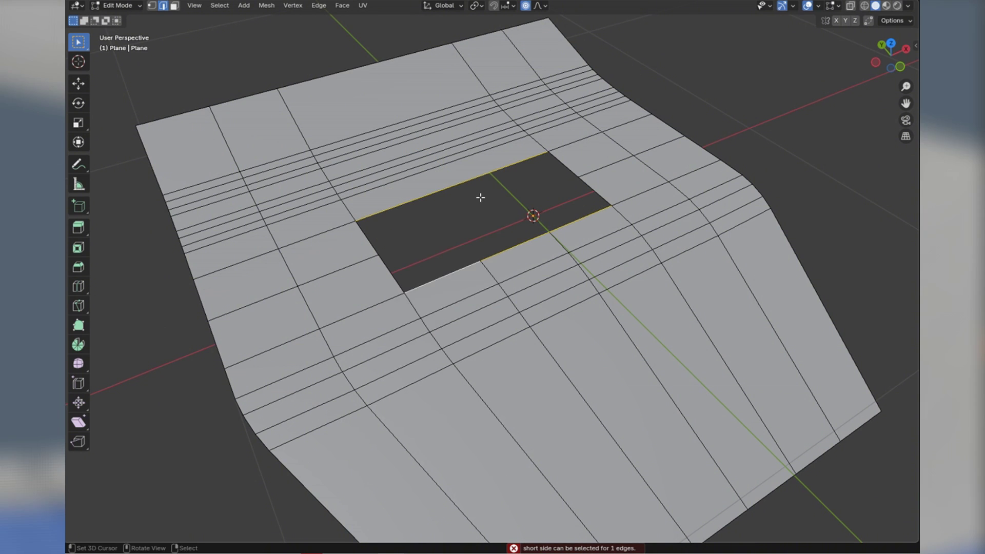
pyautogui.hotkey('alt', 'f')
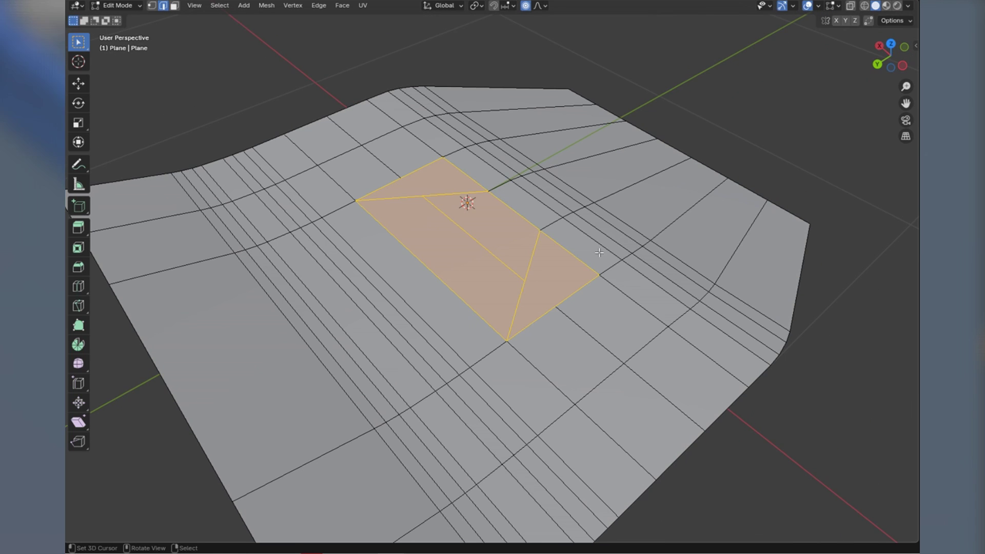
pyautogui.moveTo(466, 203); pyautogui.dragTo(541, 260, button='middle')
# Step: Open the face commands for the selected border edges of the sphere's opening
pyautogui.hotkey('ctrl', 'r')
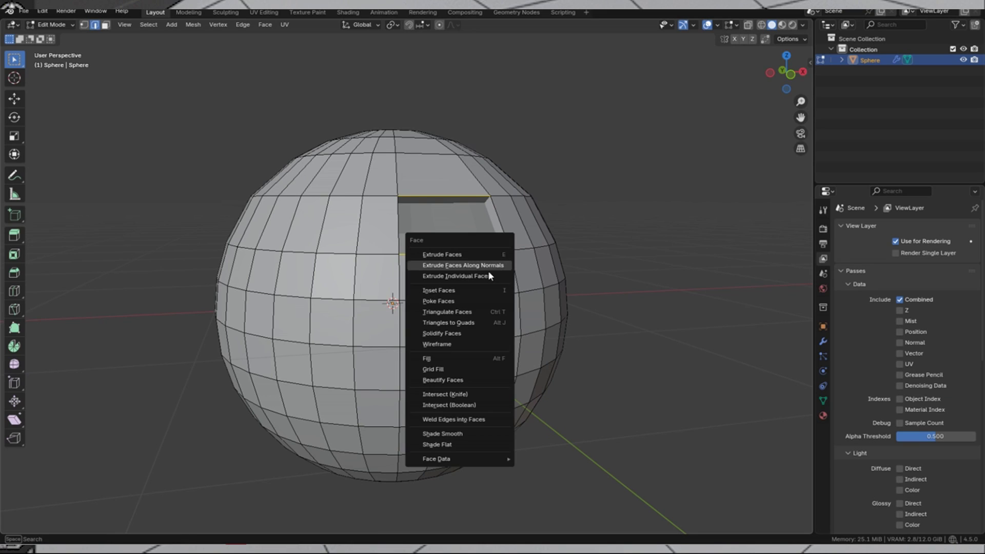
pyautogui.click(462, 344)
pyautogui.moveTo(675, 238); pyautogui.dragTo(597, 242, button='middle')
pyautogui.scroll(3, 421, 243)
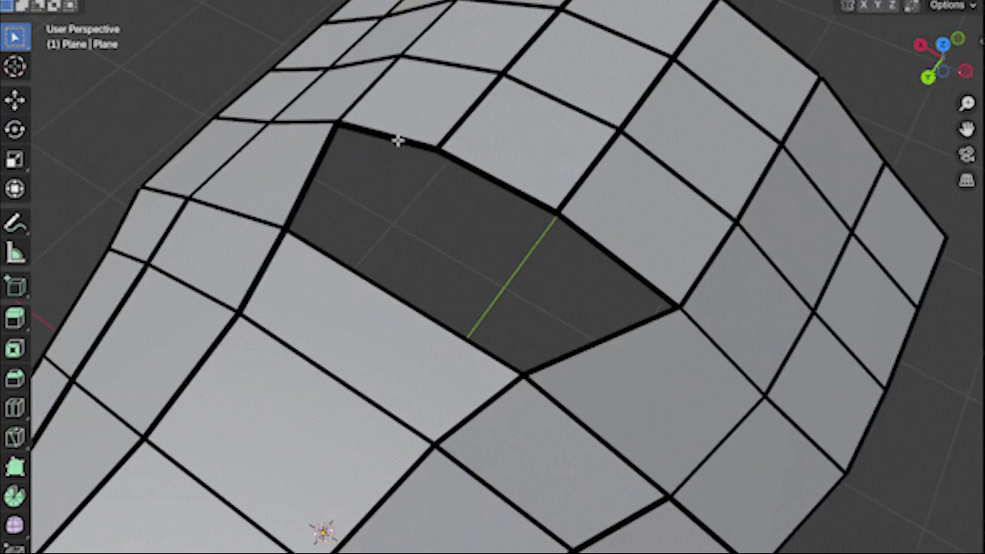
# Step: Select the three connected edges and the opposite single edge of the curved grid's hole and fill between them with Quad Filler
pyautogui.click(398, 141)
pyautogui.keyDown('ctrl'); pyautogui.click(611, 257); pyautogui.keyUp('ctrl')
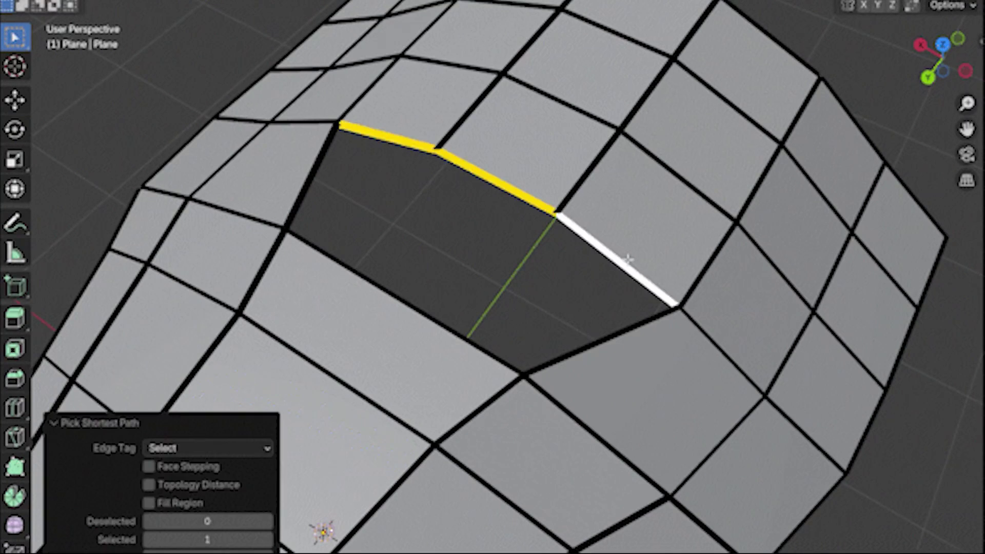
pyautogui.keyDown('shift'); pyautogui.click(419, 304); pyautogui.keyUp('shift')
pyautogui.press('f')
pyautogui.moveTo(467, 319); pyautogui.dragTo(496, 493, button='middle')
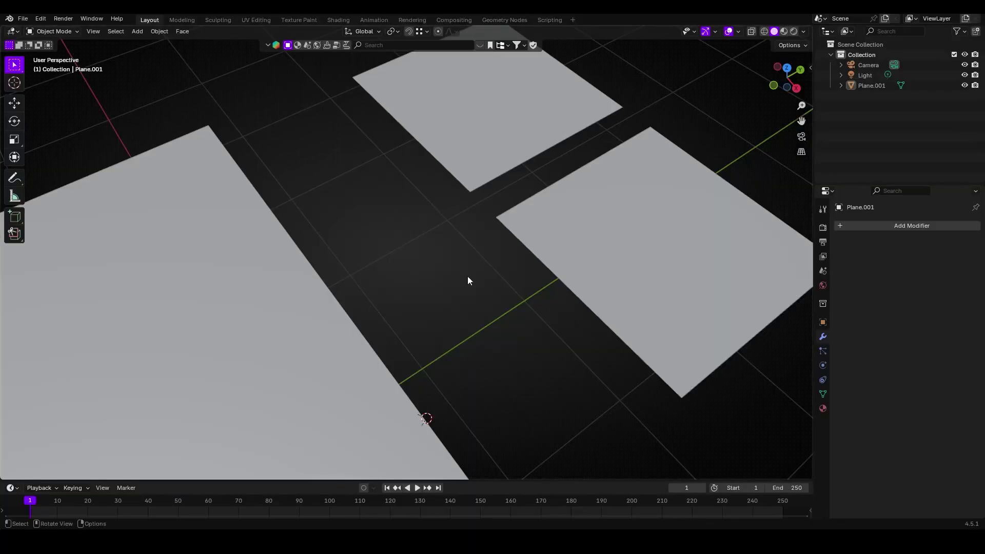
# Step: Enter Edit Mode on the object containing the large grid and the two smaller planes
pyautogui.click(234, 307)
pyautogui.hotkey('ctrl', 'Tab')
pyautogui.click(502, 260)
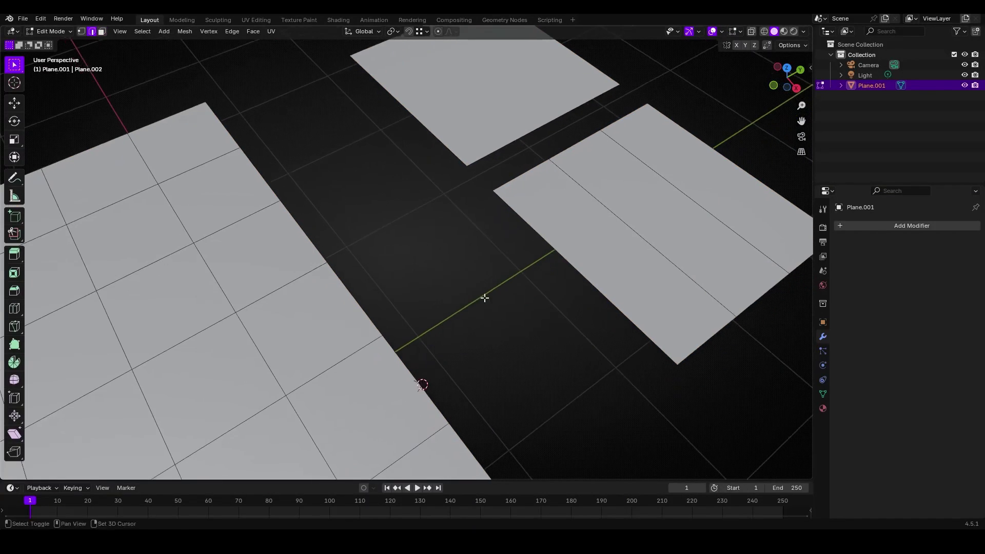
# Step: Fill the gap between the divided small plane's three-edge side and the undivided plane's facing edge with Quad Filler
pyautogui.keyDown('shift'); pyautogui.moveTo(559, 199); pyautogui.dragTo(458, 264, button='middle'); pyautogui.keyUp('shift')
pyautogui.scroll(3, 458, 264)
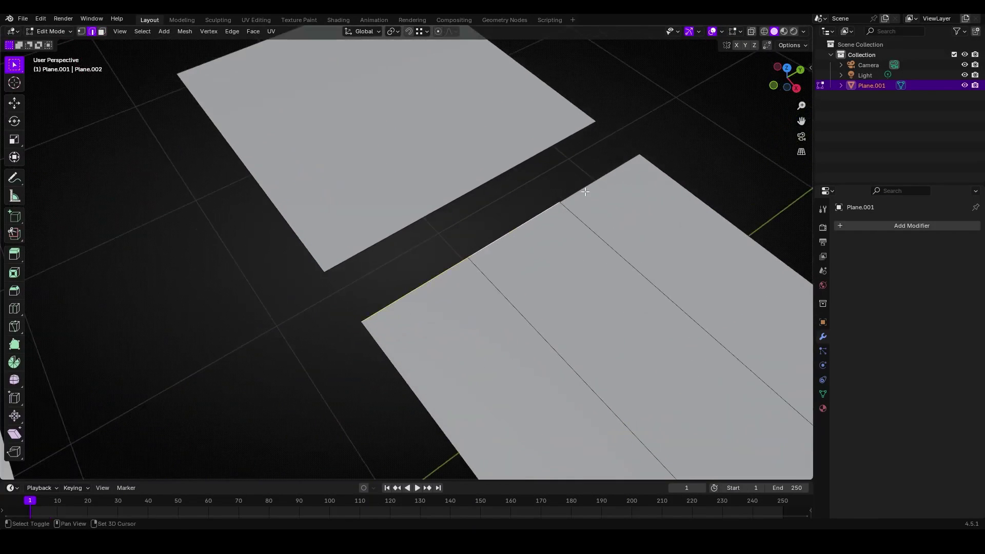
pyautogui.scroll(1, 463, 202)
pyautogui.keyDown('shift'); pyautogui.moveTo(525, 222); pyautogui.dragTo(488, 248, button='middle'); pyautogui.keyUp('shift')
pyautogui.press('f')
pyautogui.scroll(-2, 490, 247)
pyautogui.scroll(-2, 485, 254)
pyautogui.keyDown('shift'); pyautogui.moveTo(458, 292); pyautogui.dragTo(566, 193, button='middle'); pyautogui.keyUp('shift')
# Step: Switch to 3DCoat and add retopo quads around the outer corner where the side panel meets the lower bar
pyautogui.click(539, 363)
pyautogui.click(495, 365)
pyautogui.click(490, 396)
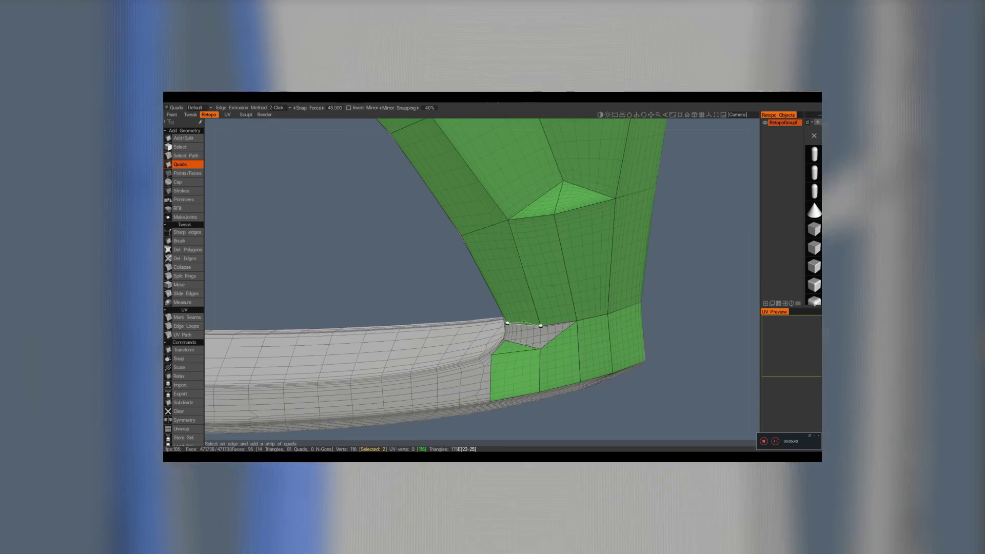
pyautogui.scroll(-5, 306, 275)
pyautogui.scroll(5, 480, 350)
pyautogui.click(535, 368)
# Step: Extend the retopo quad strip along the underside of the bumper's lower bar
pyautogui.click(365, 360)
pyautogui.click(378, 353)
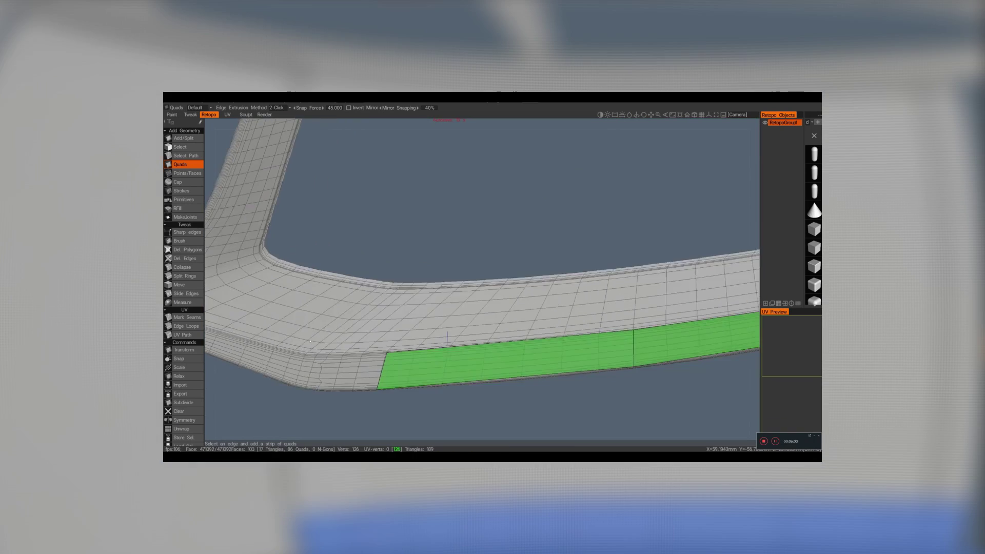
pyautogui.moveTo(378, 370); pyautogui.dragTo(664, 354, button='middle')
pyautogui.click(587, 353)
pyautogui.click(587, 400)
pyautogui.click(540, 352)
# Step: Continue the quad strip around the lower bar's bend and past the strut toward the bumper's middle
pyautogui.click(409, 335)
pyautogui.click(405, 362)
pyautogui.click(365, 333)
pyautogui.click(363, 357)
pyautogui.moveTo(362, 354); pyautogui.dragTo(648, 362, button='middle')
pyautogui.scroll(-5, 486, 301)
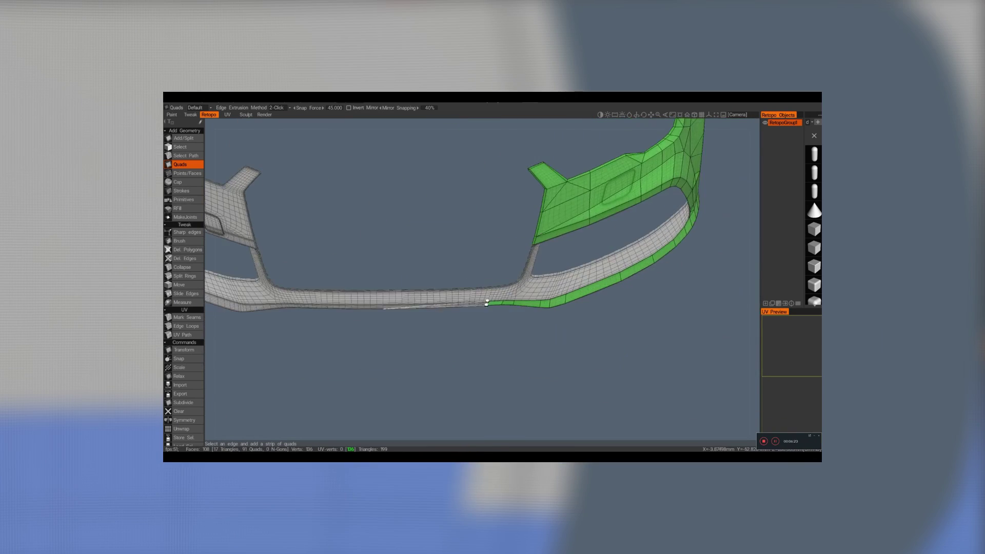
# Step: Add another quad at the inner end of the lower bar's strip
pyautogui.scroll(5, 486, 301)
pyautogui.click(488, 352)
pyautogui.click(488, 366)
pyautogui.scroll(-5, 474, 299)
pyautogui.scroll(5, 482, 308)
# Step: Place more retopo quads along the bumper's lower bar and strut area
pyautogui.moveTo(303, 256)
pyautogui.mouseDown()
pyautogui.moveTo(341, 244)
pyautogui.moveTo(307, 226)
pyautogui.mouseUp()
pyautogui.click(382, 345)
pyautogui.click(396, 327)
pyautogui.click(416, 295)
pyautogui.click(507, 301)
pyautogui.click(550, 364)
pyautogui.click(583, 372)
pyautogui.scroll(-5, 457, 352)
pyautogui.scroll(5, 462, 328)
# Step: Undo the last three retopo edits
pyautogui.hotkey('ctrl', 'z')
pyautogui.hotkey('ctrl', 'z')
pyautogui.hotkey('ctrl', 'z')
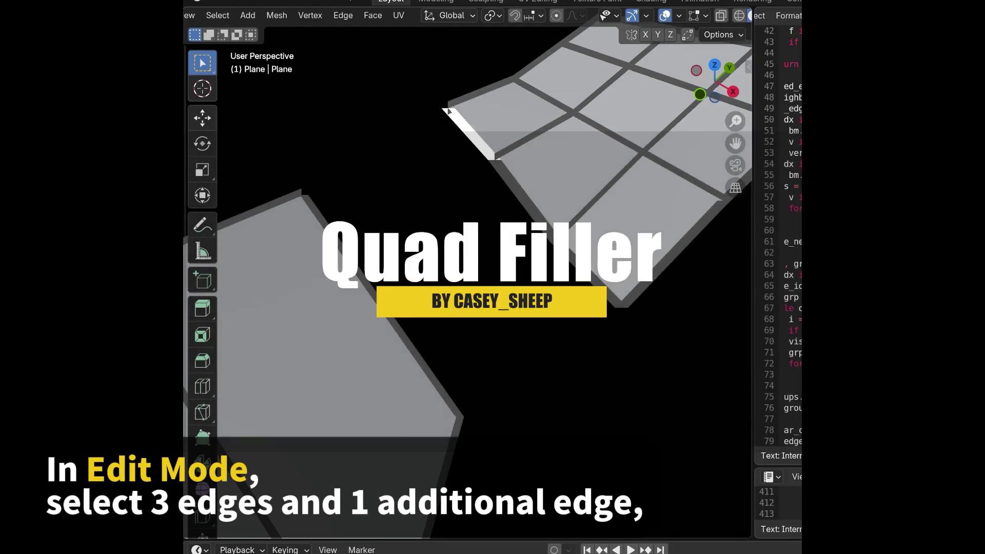
# Step: Switch to Blender, fill the curved mesh's hole between three edges and the opposite edge with Quad Filler, and enable Flip Normal
pyautogui.hotkey('shift', 'f')
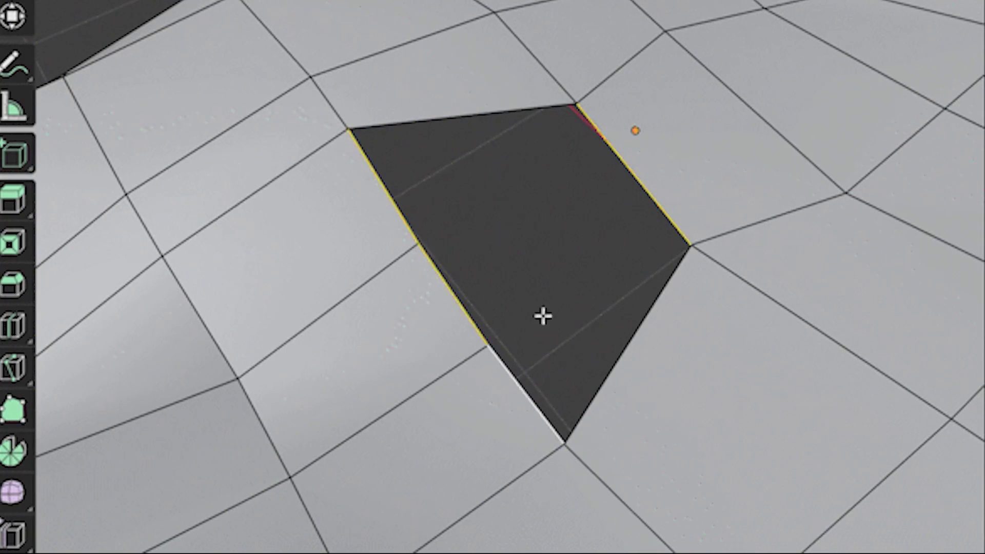
pyautogui.hotkey('shift', 'f')
pyautogui.click(129, 519)
pyautogui.click(130, 518)
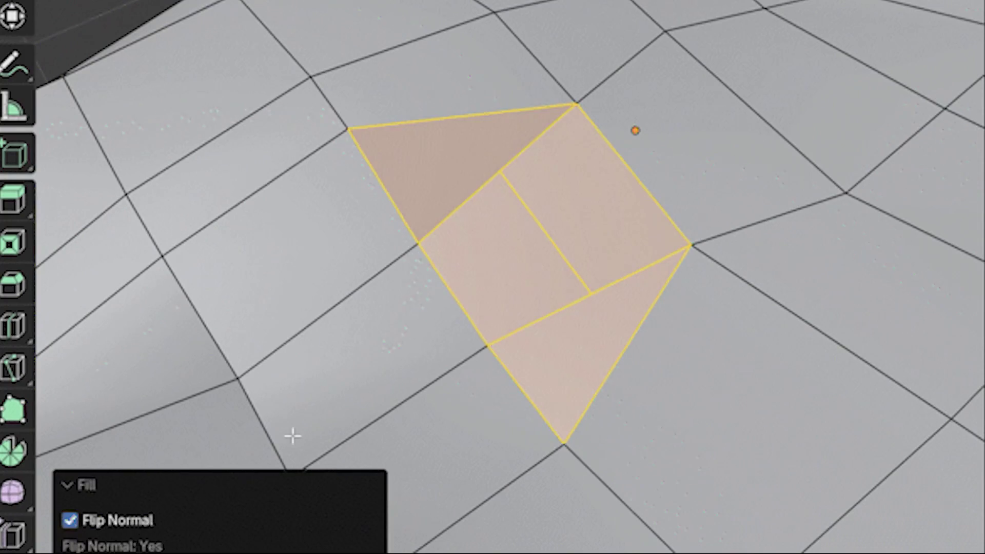
pyautogui.moveTo(293, 433); pyautogui.dragTo(498, 233, button='middle')
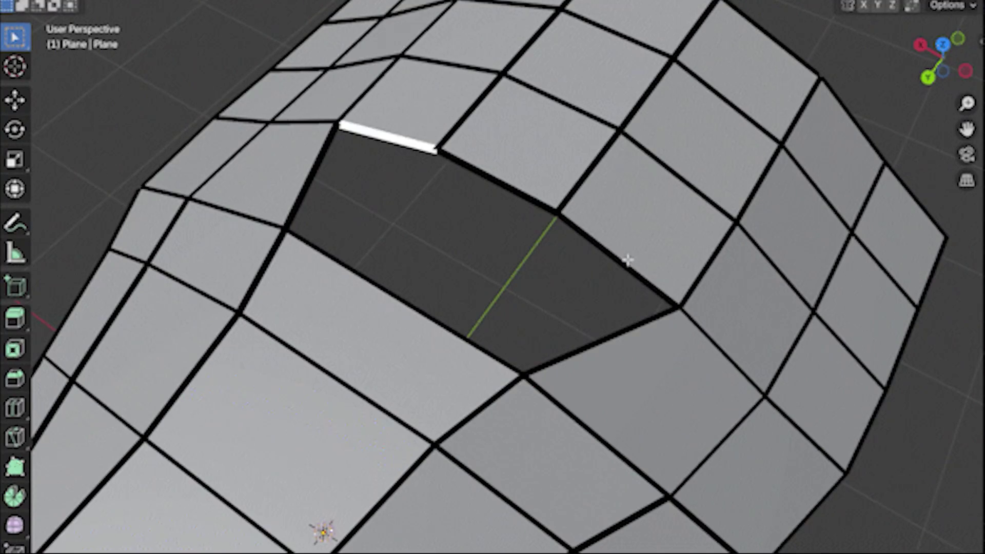
# Step: Fill the curved grid's hole between its three-edge side and the opposite single edge with Quad Filler
pyautogui.keyDown('ctrl'); pyautogui.click(628, 260); pyautogui.keyUp('ctrl')
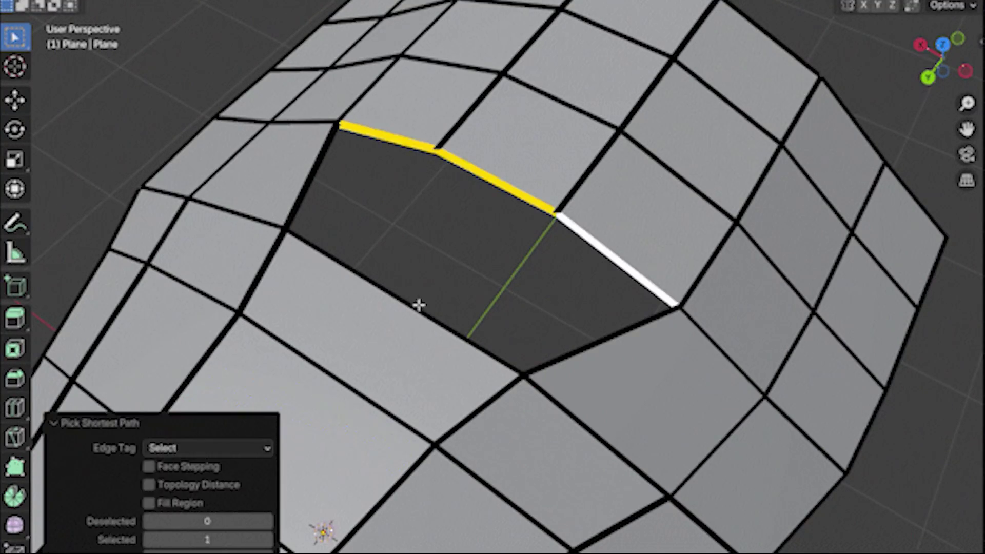
pyautogui.keyDown('shift'); pyautogui.click(418, 306); pyautogui.keyUp('shift')
pyautogui.hotkey('shift', 'f')
pyautogui.moveTo(521, 257); pyautogui.dragTo(348, 299, button='middle')
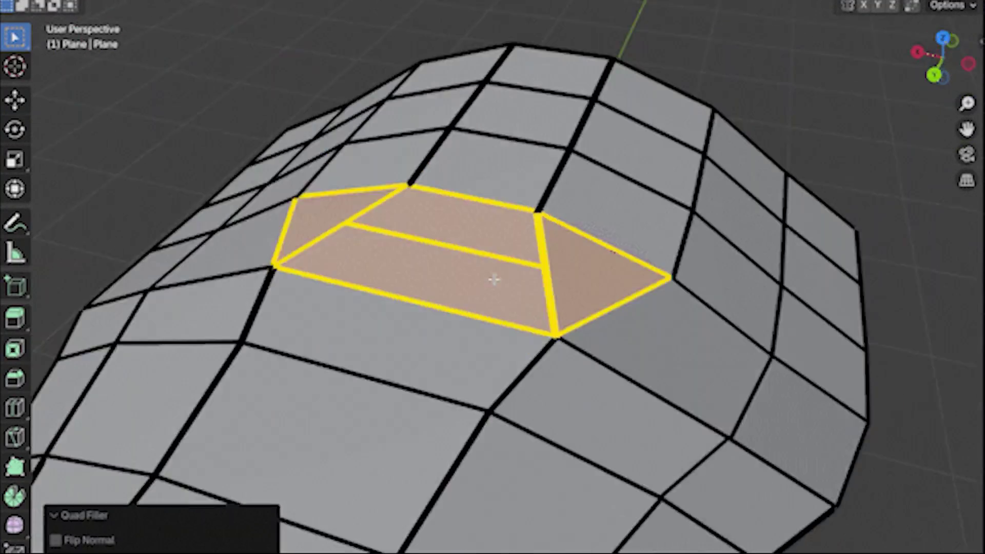
# Step: Edit the separate planes in edge selection mode and fill the gap between a three-edge side and a single edge with Quad Filler
pyautogui.moveTo(495, 279); pyautogui.dragTo(458, 305, button='middle')
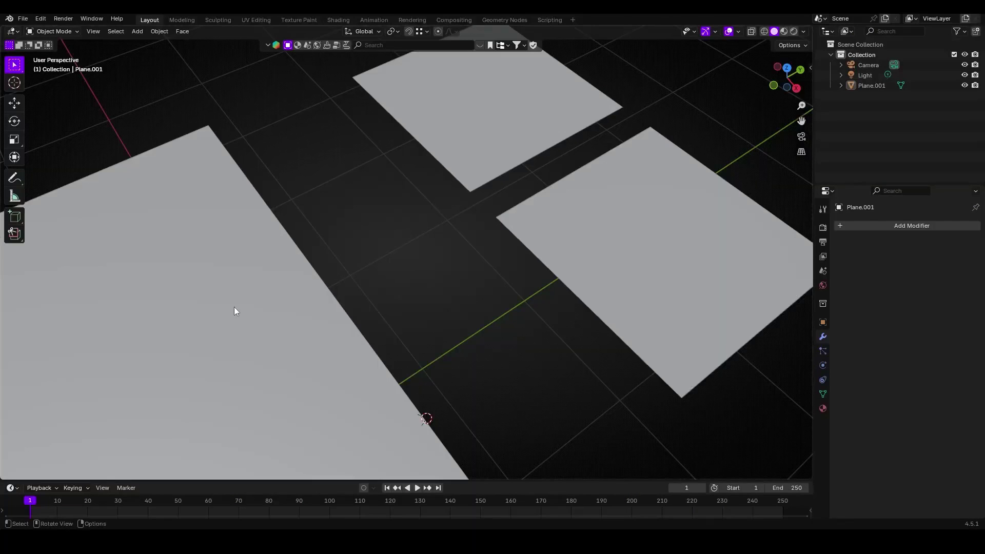
pyautogui.click(482, 269)
pyautogui.press('2')
pyautogui.keyDown('shift'); pyautogui.moveTo(487, 326); pyautogui.dragTo(484, 297, button='middle'); pyautogui.keyUp('shift')
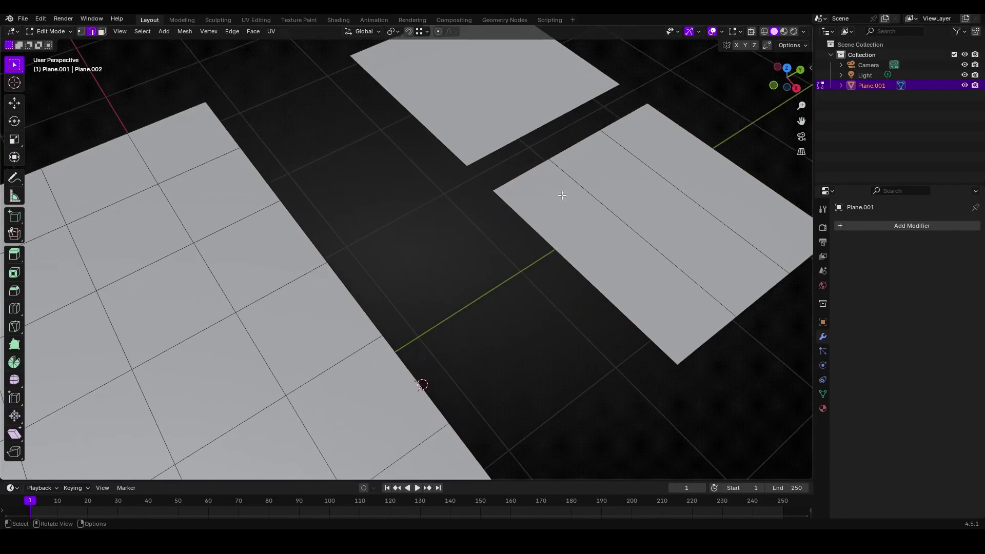
pyautogui.moveTo(562, 195); pyautogui.dragTo(567, 223, button='middle')
pyautogui.scroll(1, 445, 222)
pyautogui.hotkey('shift', 'f')
pyautogui.scroll(-2, 492, 244)
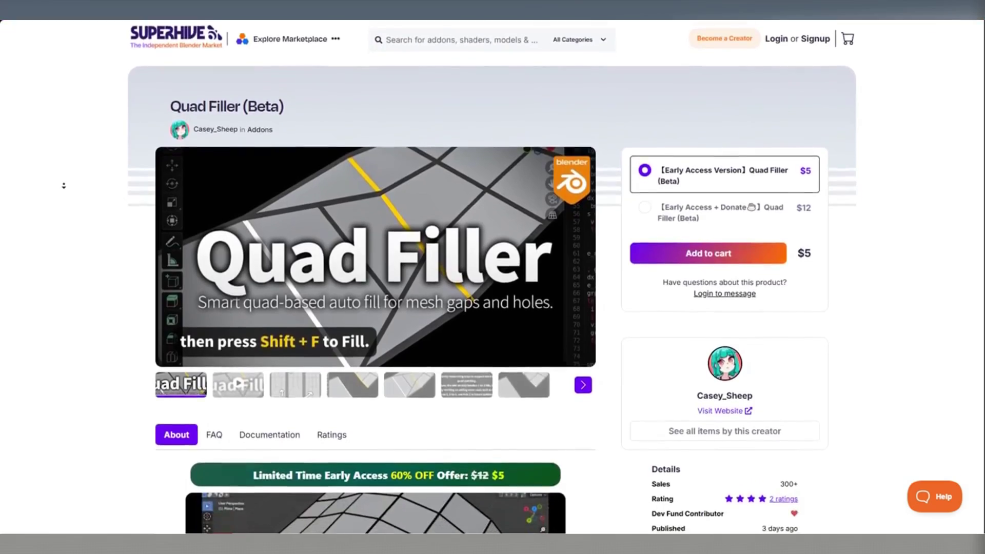
# Step: Switch to the Superhive product page and review Quad Filler (Beta)'s description, supported fill types, planned updates, pricing, compatibility and refund policy
pyautogui.scroll(-5, 63, 187)
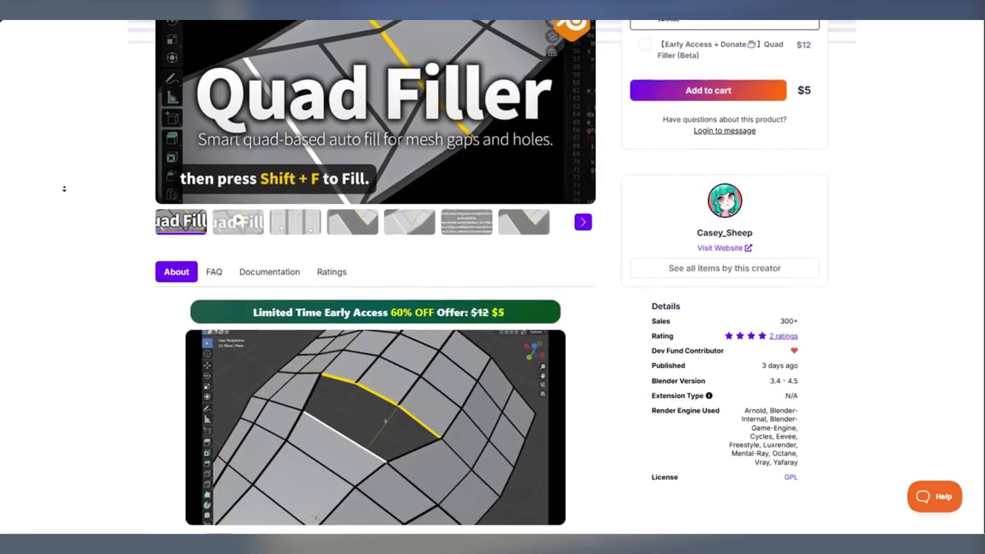
pyautogui.scroll(-4, 64, 189)
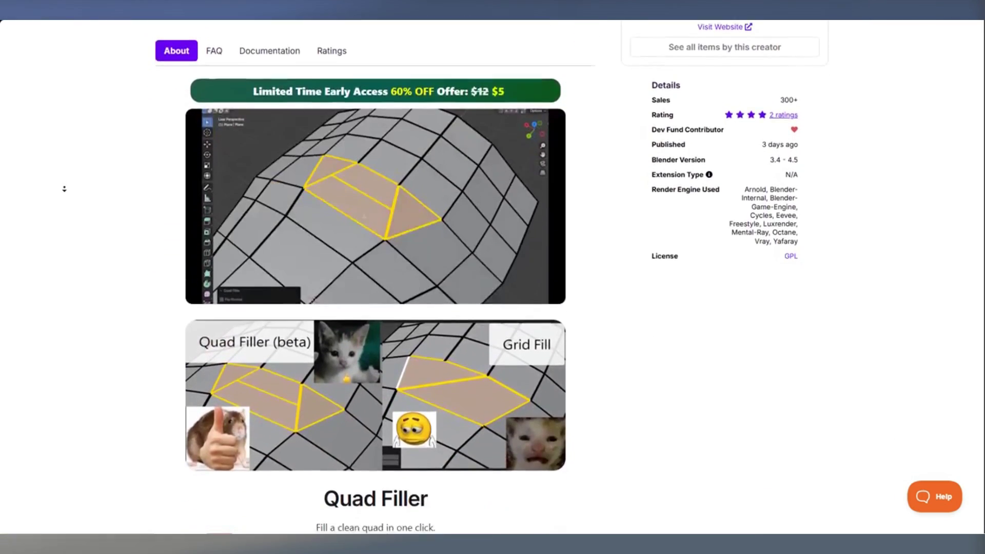
pyautogui.scroll(-4, 65, 189)
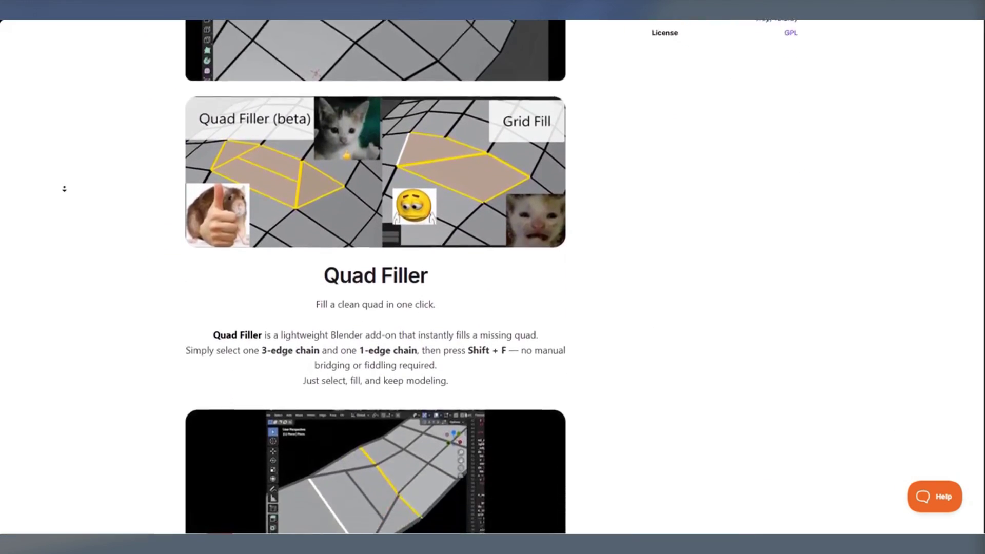
pyautogui.scroll(-4, 64, 189)
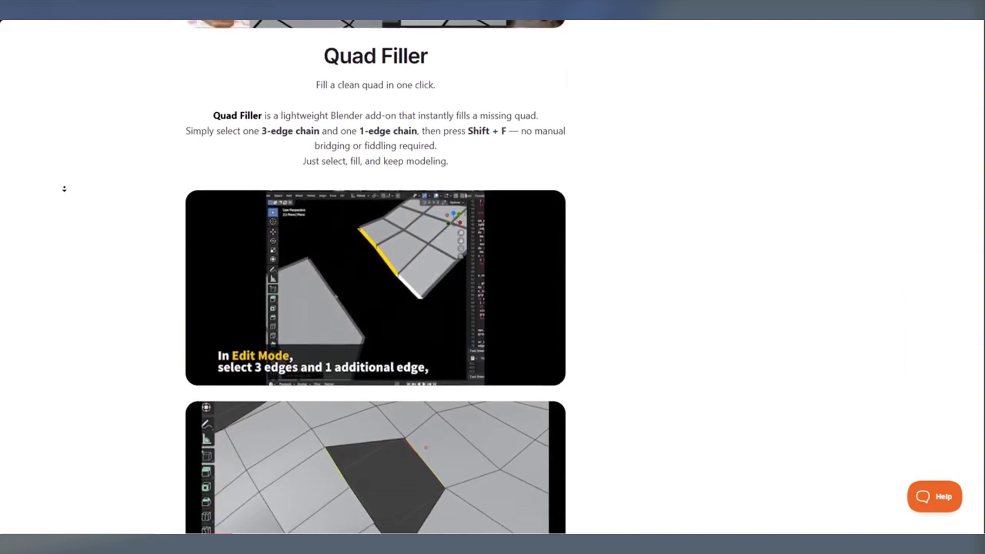
pyautogui.scroll(-1, 64, 189)
pyautogui.scroll(-4, 64, 189)
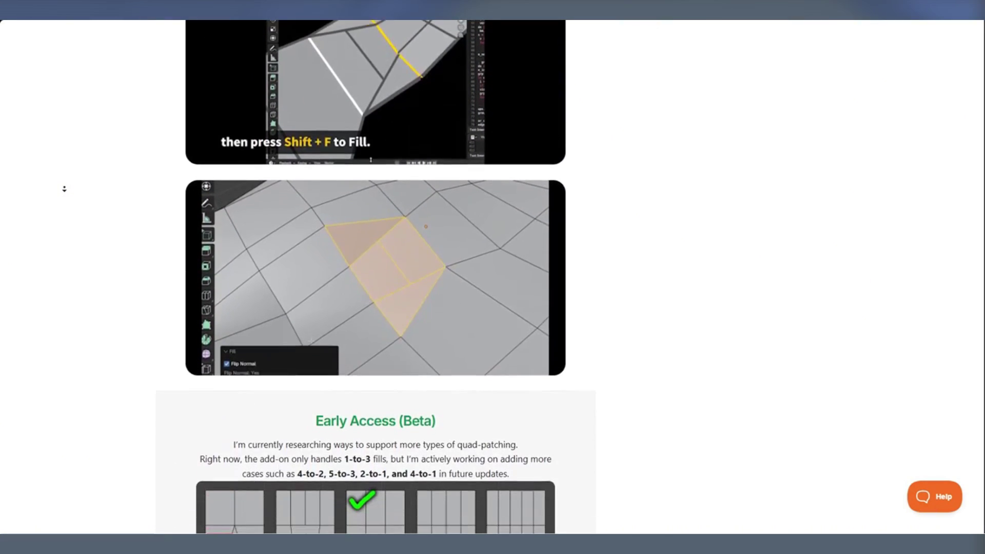
pyautogui.scroll(-2, 64, 189)
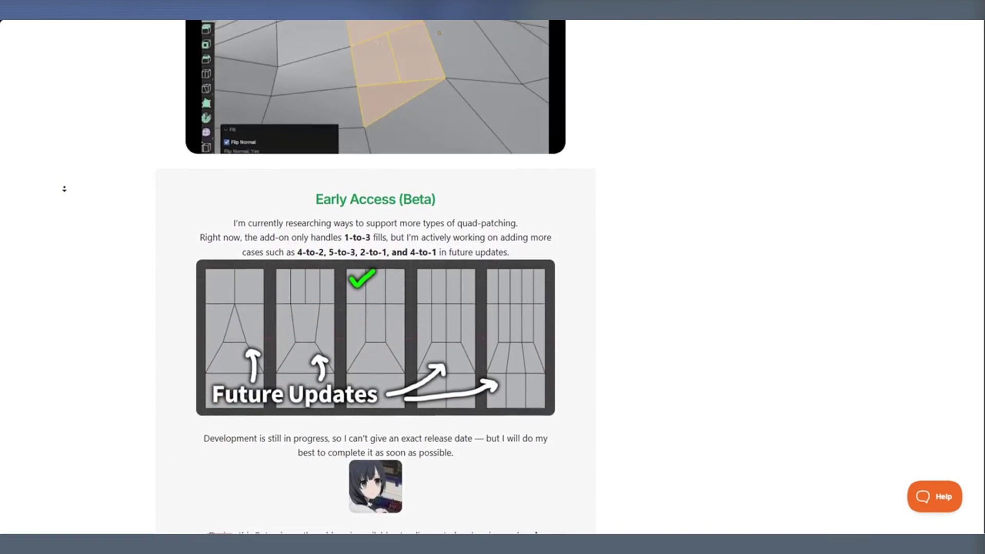
pyautogui.scroll(-3, 64, 189)
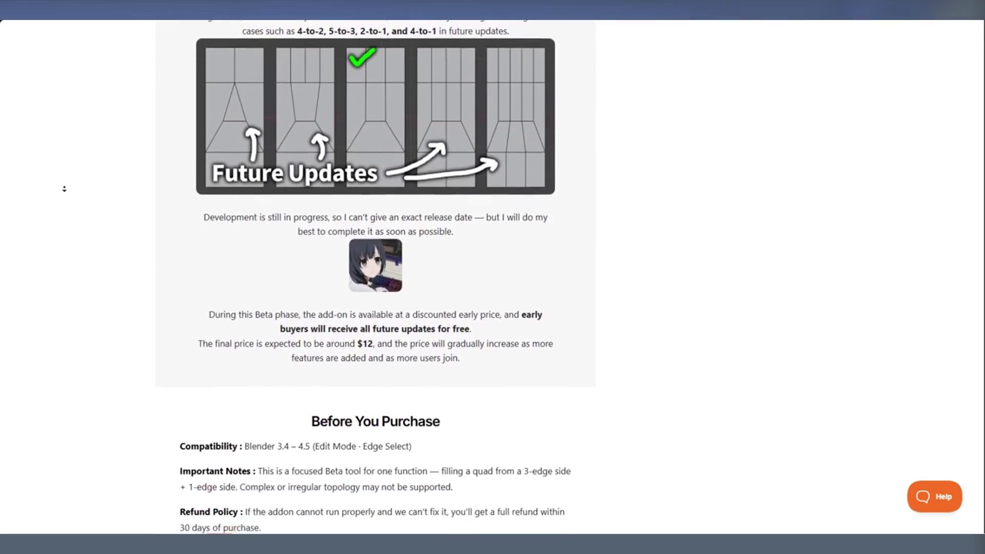
pyautogui.scroll(-3, 65, 189)
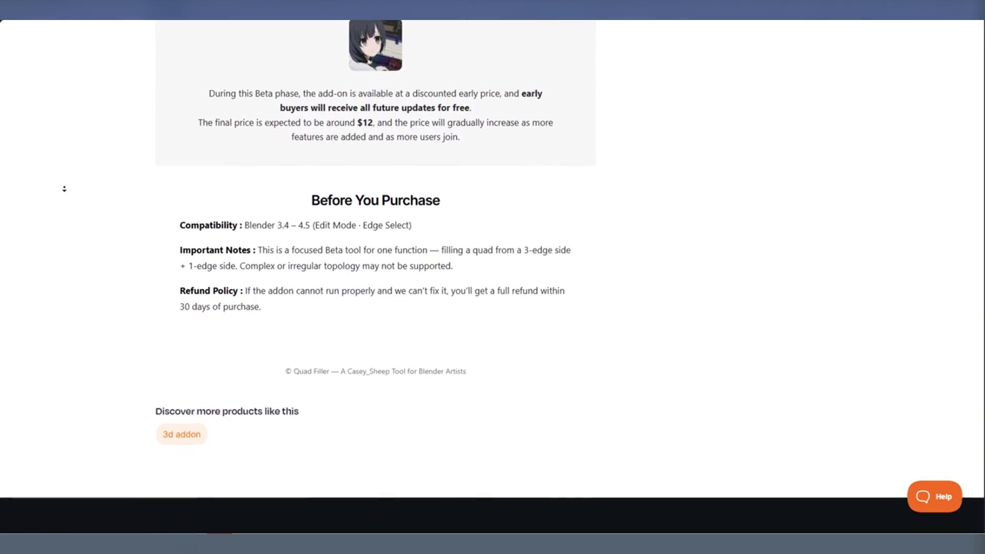